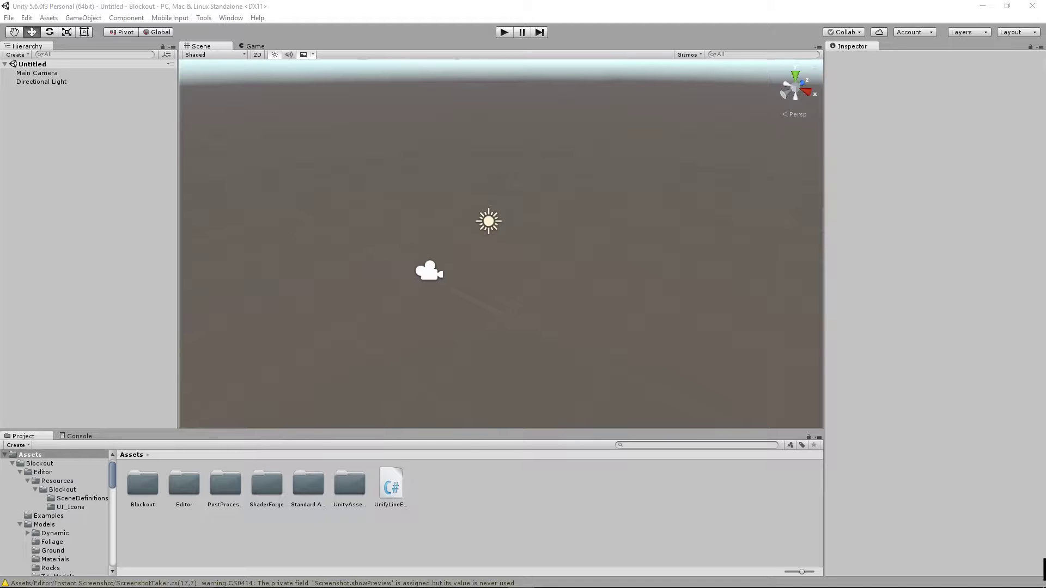
Open the Blockout editor window and dock it beside the Inspector
left_click(619, 489)
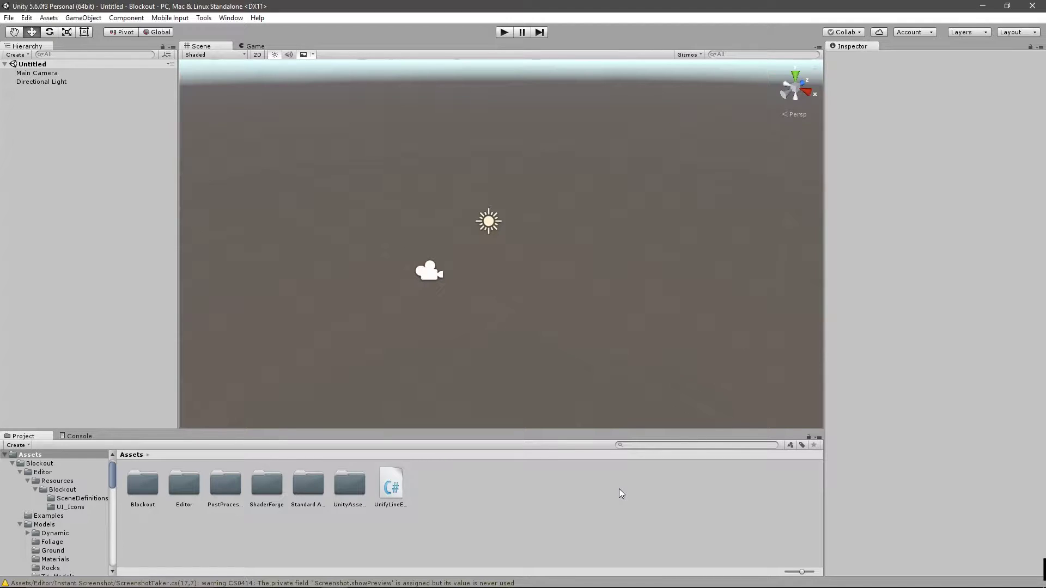
left_click(231, 17)
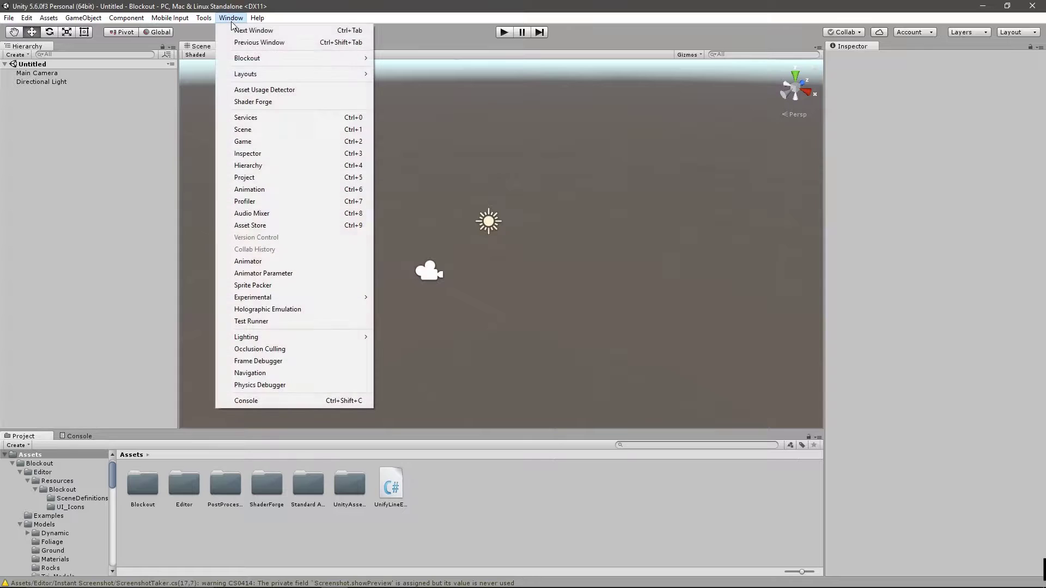
mouse_move(250, 59)
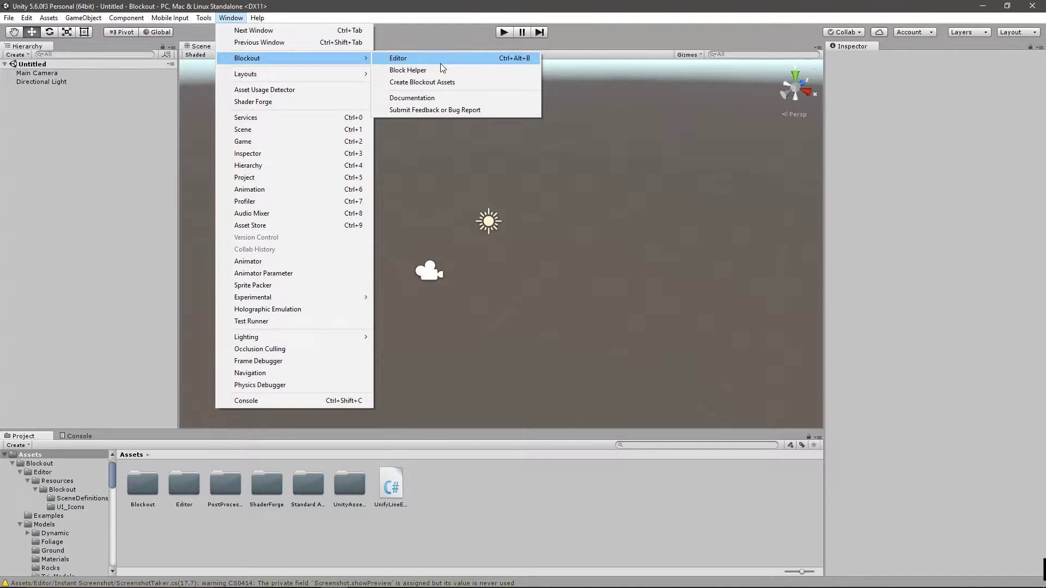
left_click(521, 58)
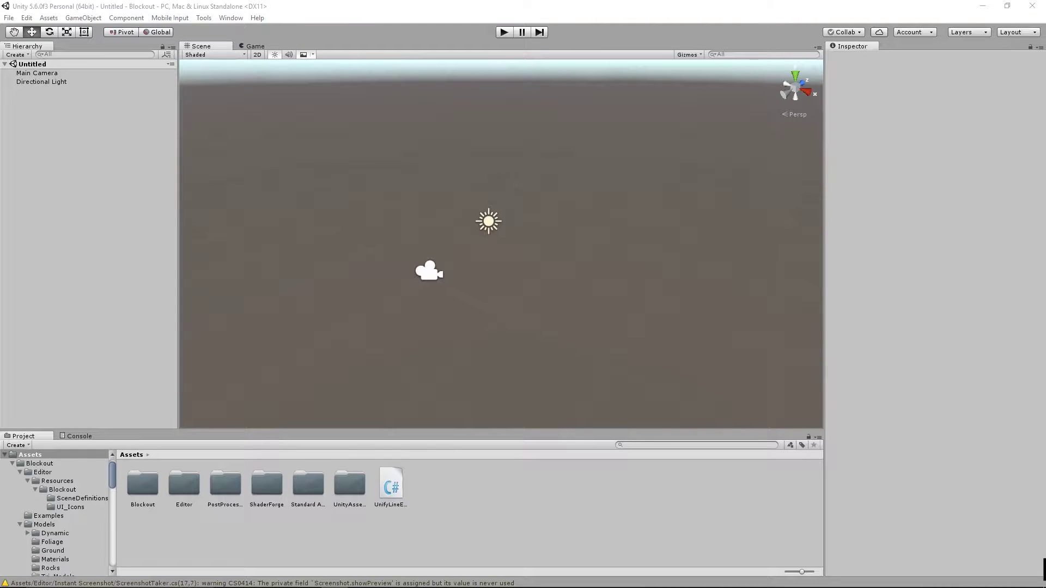
left_click_drag(497, 54, 904, 46)
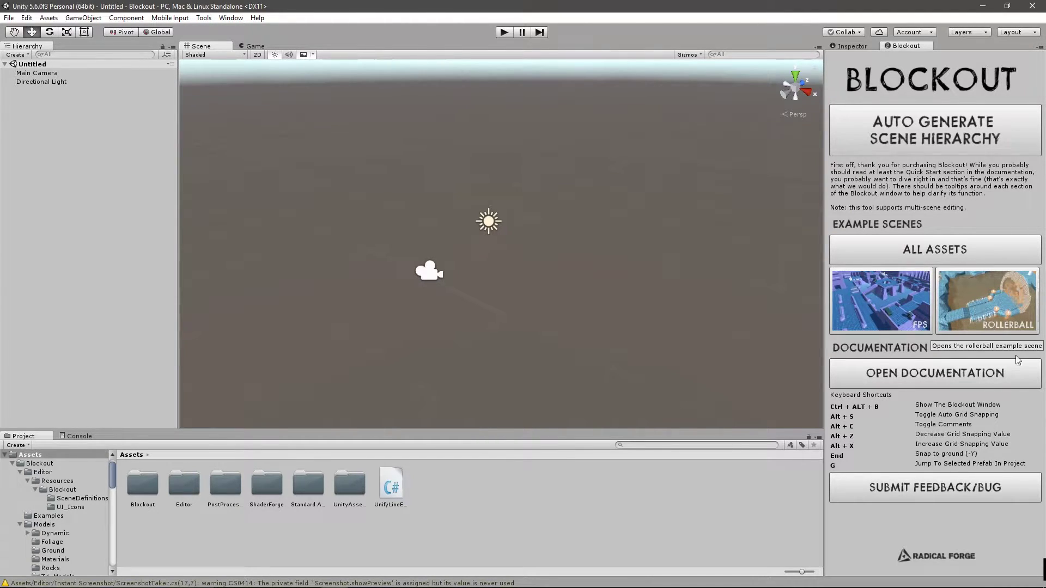
Open the online Blockout documentation in the browser and read through its page
left_click(1016, 374)
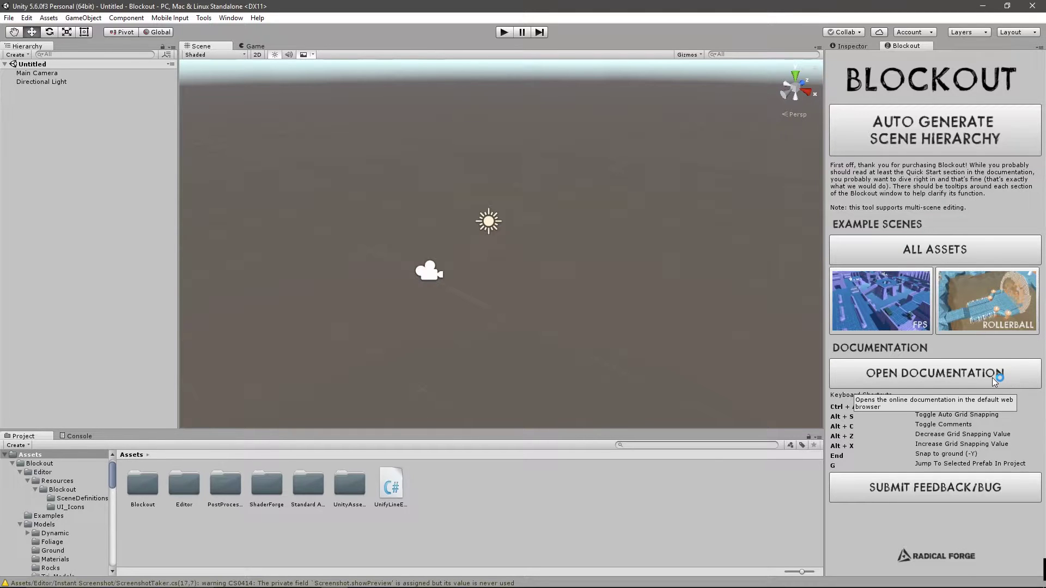
left_click_drag(0, 71, 463, 4)
scroll(611, 320, "down", 15)
scroll(610, 320, "down", 20)
left_click_drag(1040, 221, 817, 180)
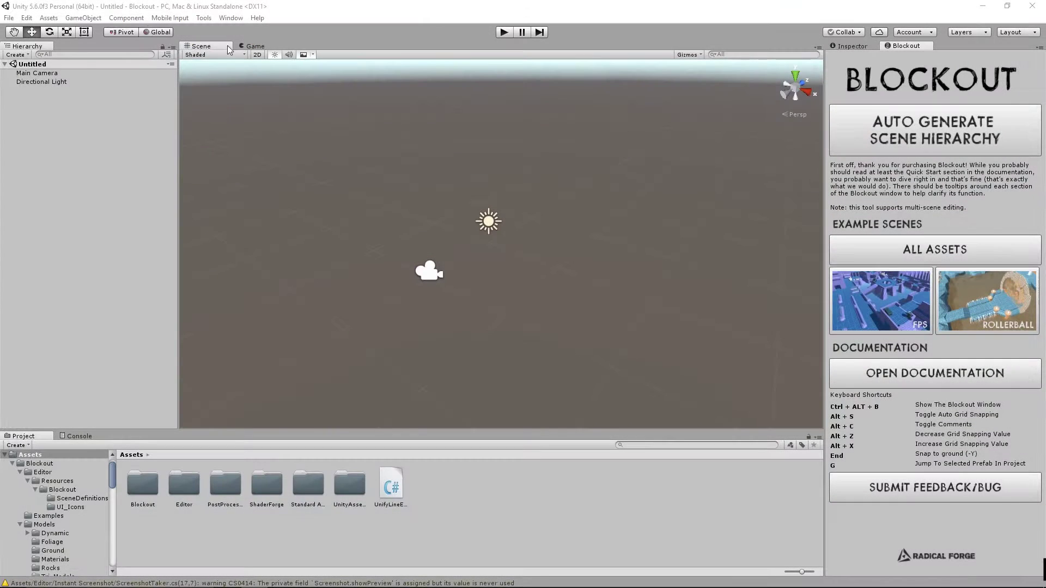
Open Blockout's feedback and bug report e-mail and close it without choosing a sending account
left_click(849, 513)
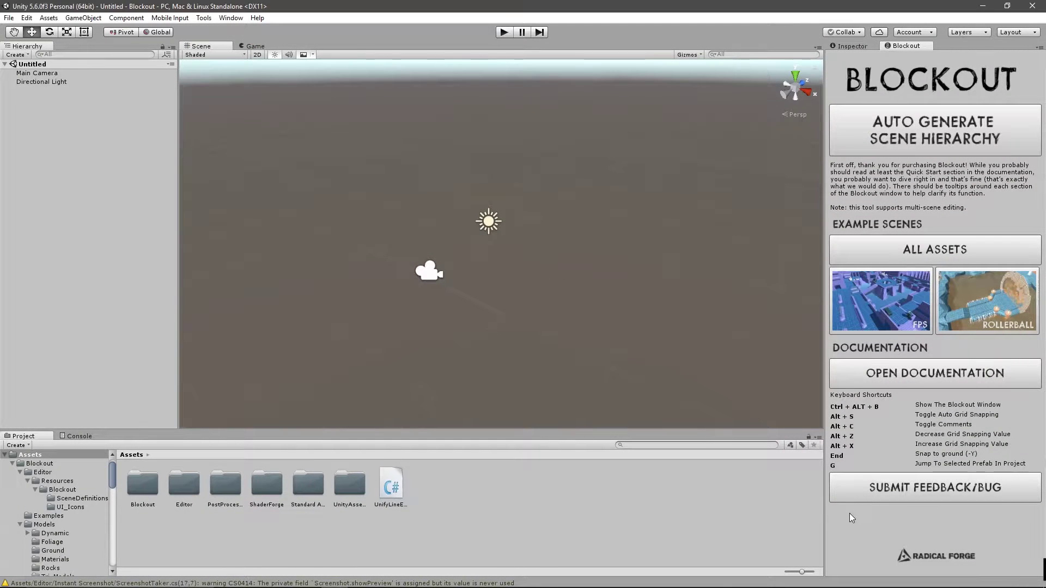
left_click(889, 487)
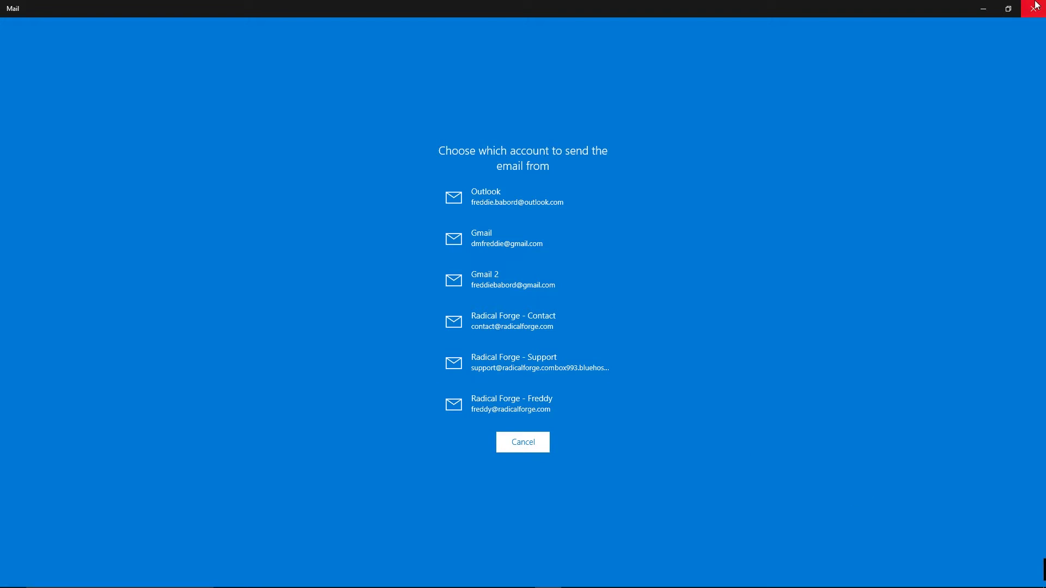
left_click(1034, 7)
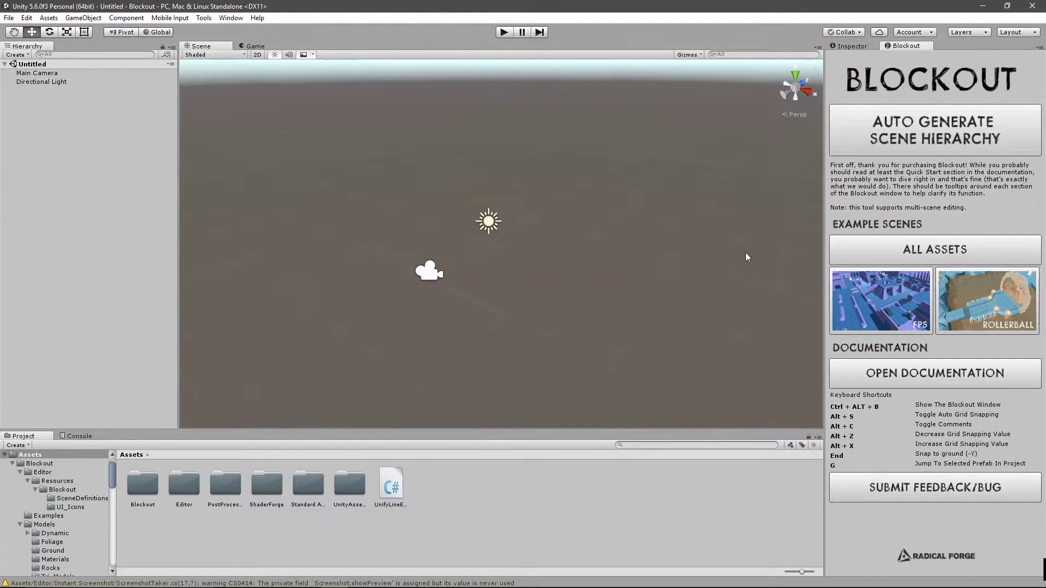
Auto-generate the Blockout scene hierarchy, saving the scene as Demo, and expand the Blockout object to show its child groups
left_click(933, 138)
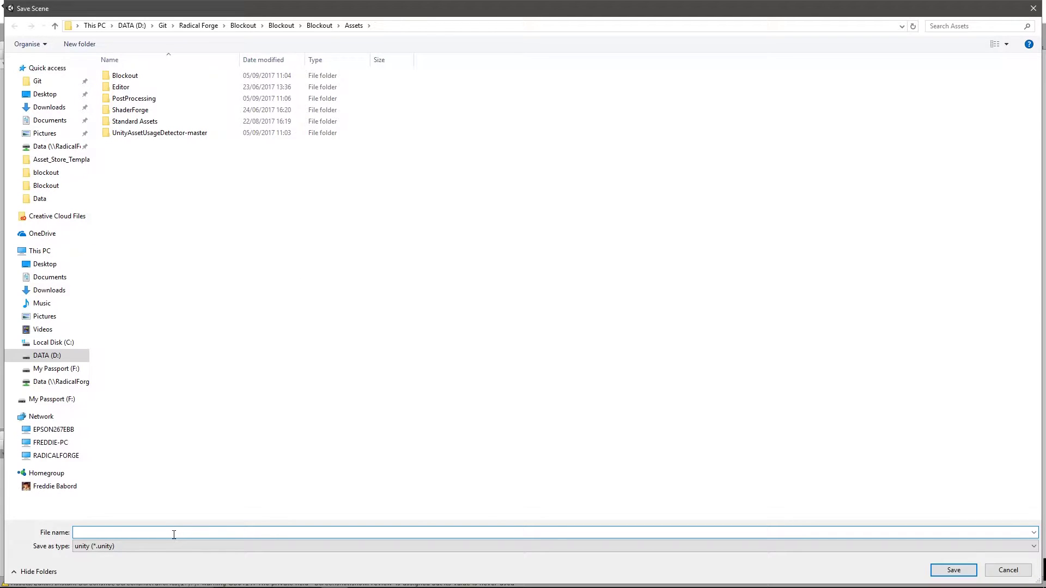
type("Demo")
key("Return")
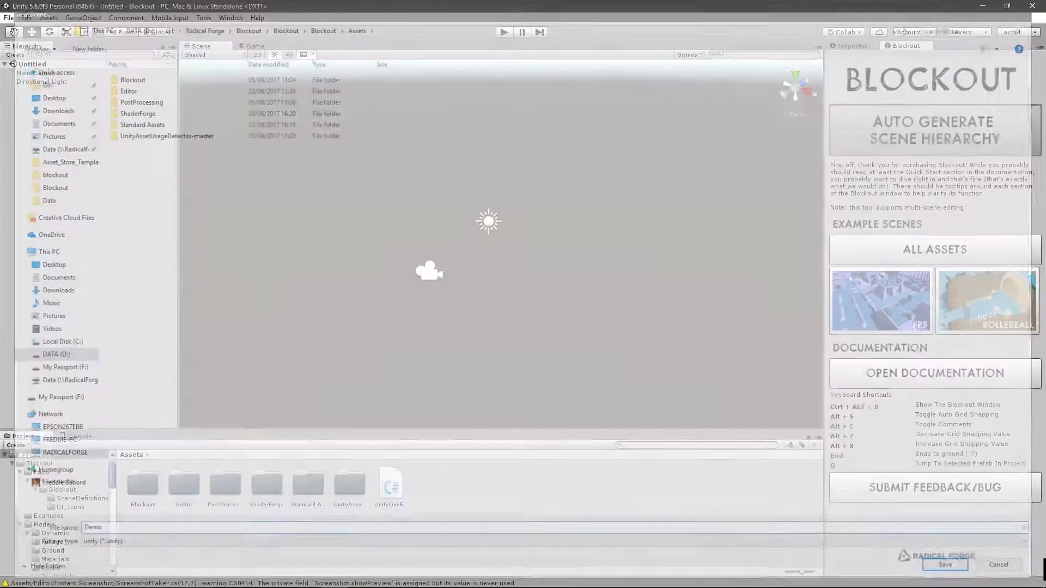
right_click_drag(438, 246, 434, 214)
left_click(12, 90)
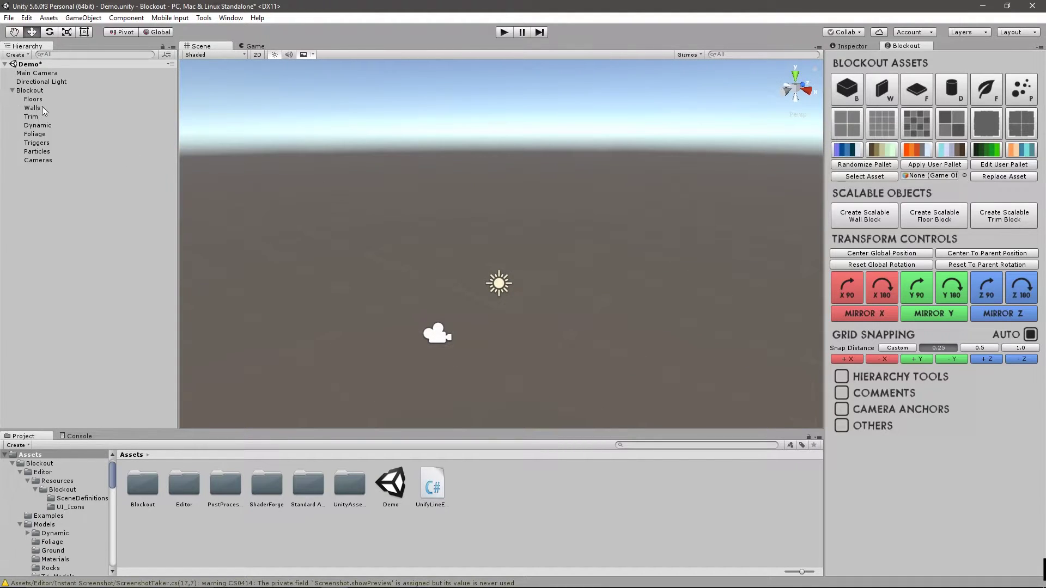
left_click(28, 91)
left_click(45, 169)
Examine the Blockout prefab folders for blocks, walls, floors, dynamic objects, foliage and particles using the asset shortcuts
left_click(855, 97)
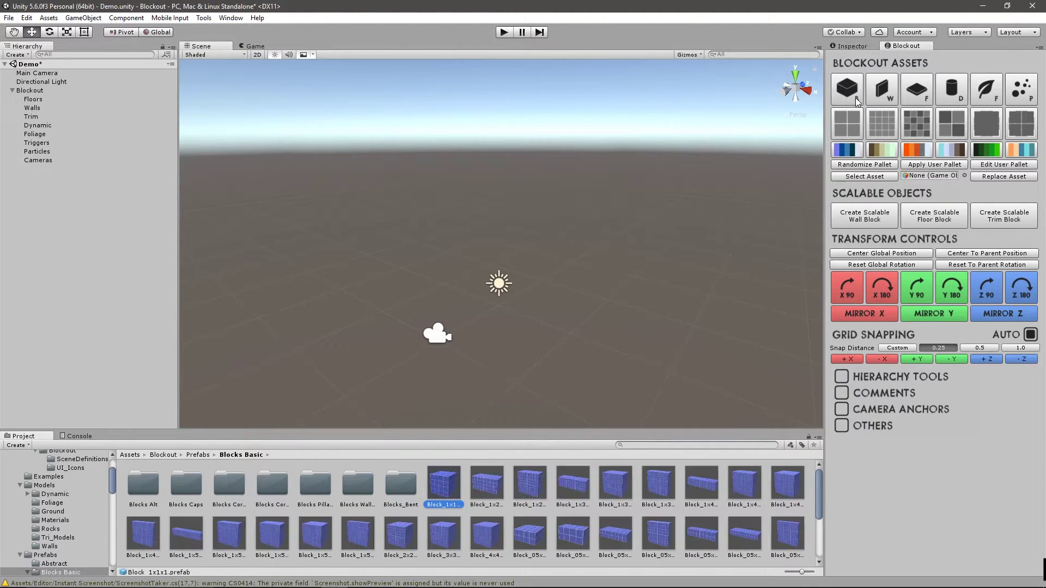
left_click(885, 97)
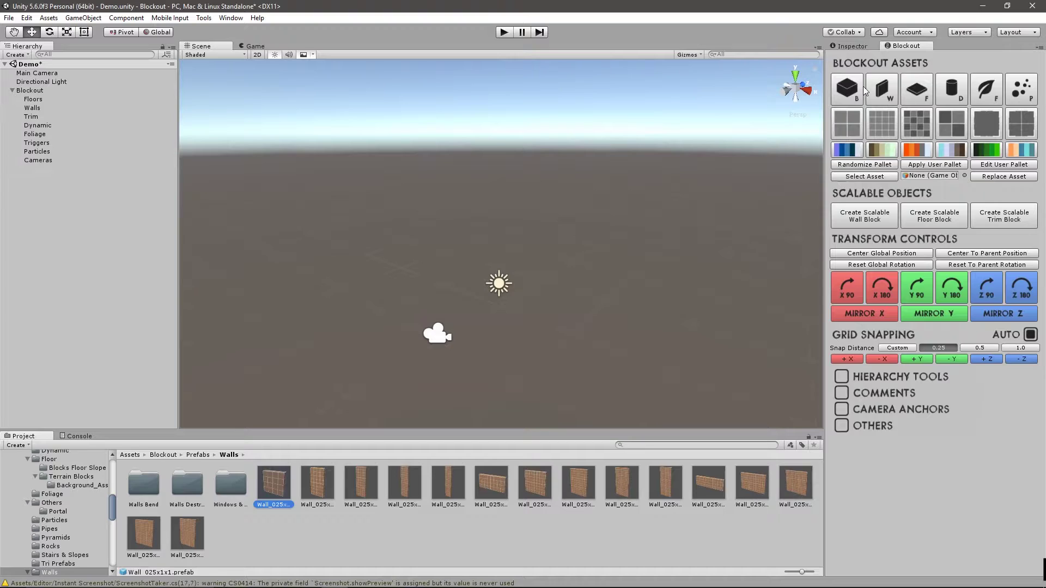
left_click(1020, 98)
left_click(988, 93)
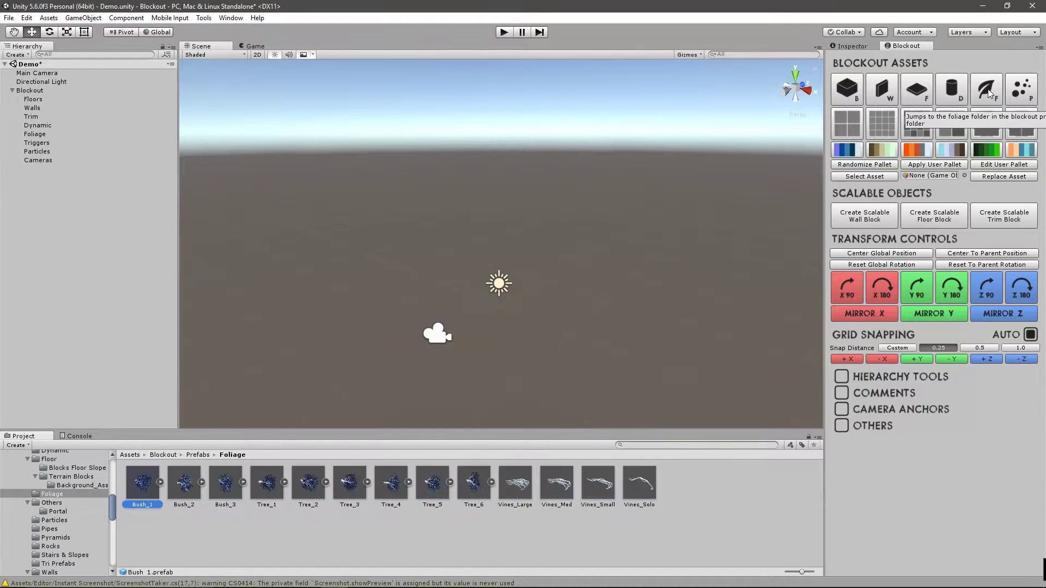
left_click(966, 97)
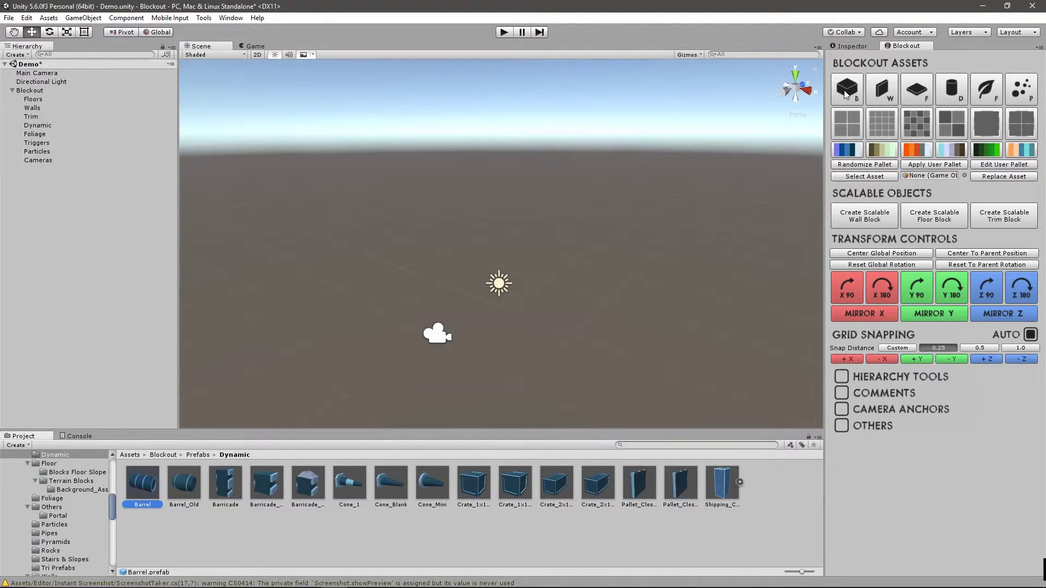
left_click(847, 94)
left_click(885, 97)
left_click(919, 94)
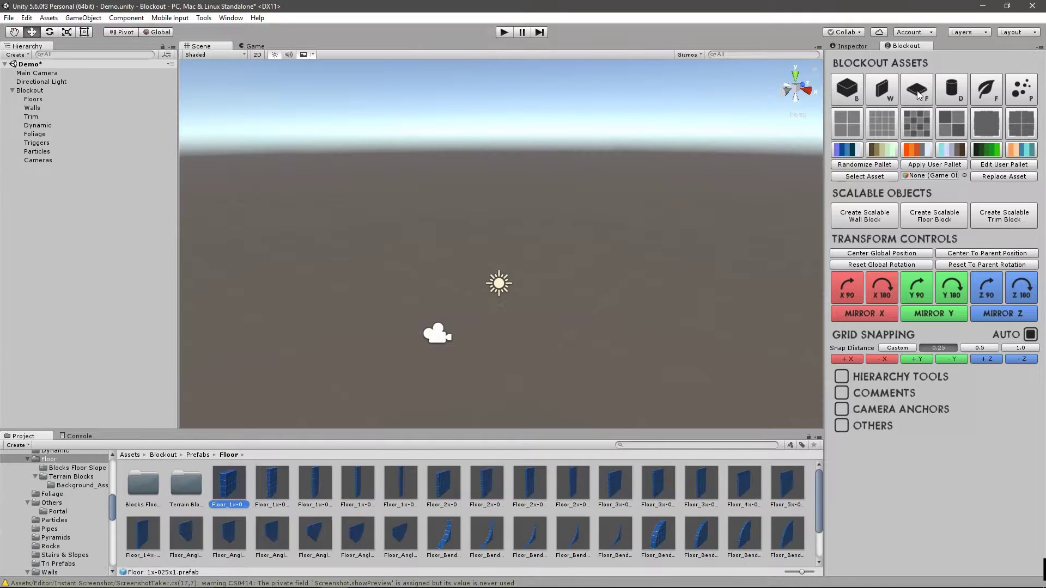
left_click(954, 97)
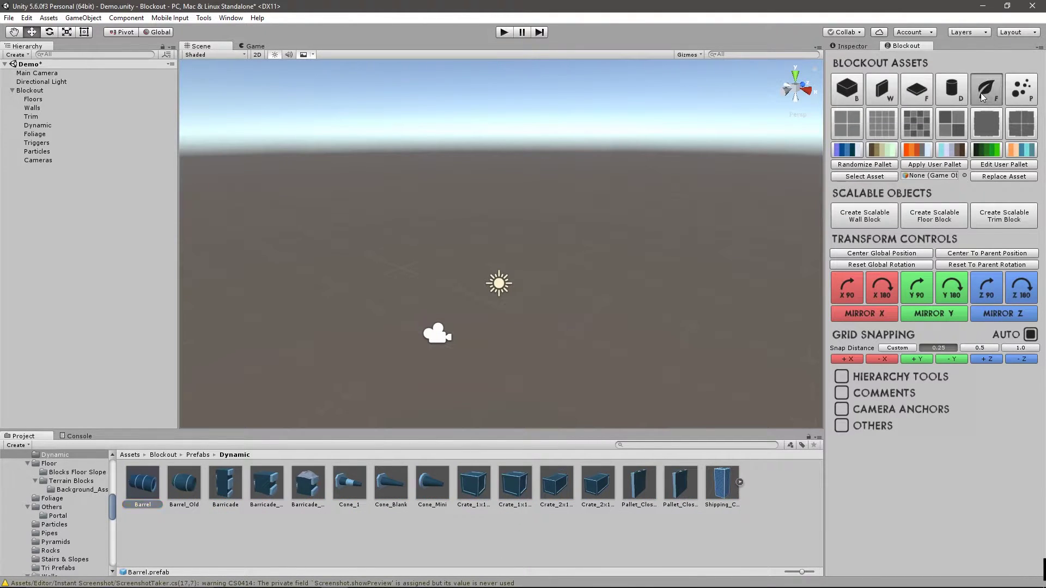
left_click(984, 97)
left_click(1022, 96)
Place the Block_1x2x1 and Block_1x4x3 prefabs from the Blocks Basic folder in the scene
left_click(855, 97)
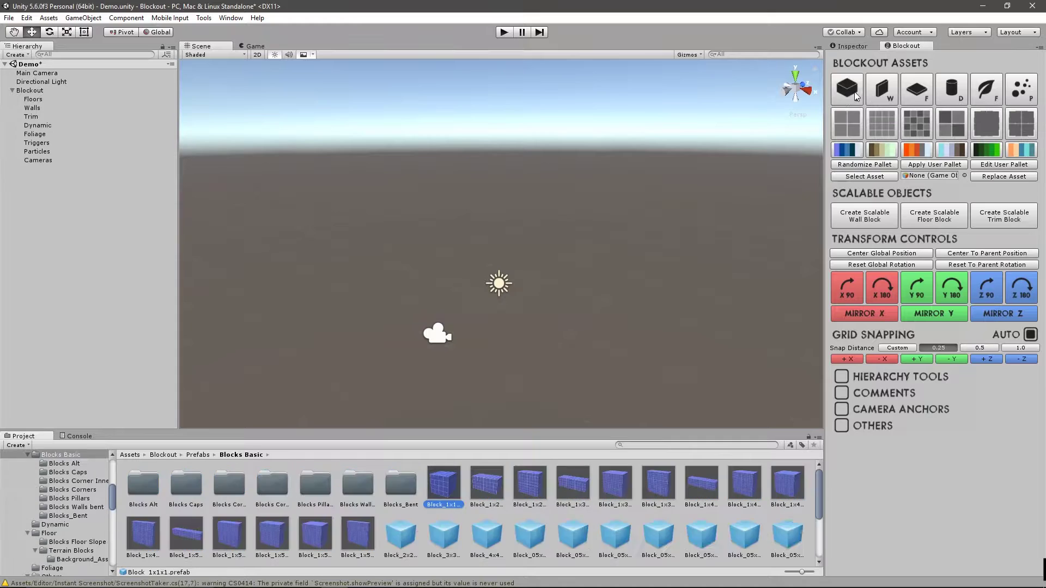
left_click_drag(487, 484, 507, 305)
left_click_drag(777, 484, 584, 302)
Place the Cone_Mini prefab from the Dynamic folder in the scene beside the camera
left_click(957, 102)
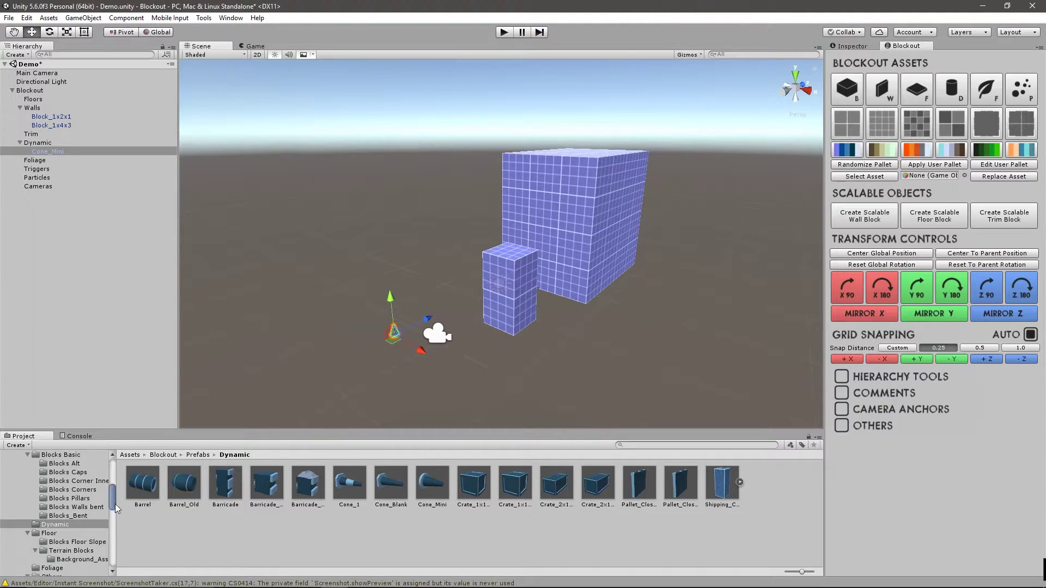
scroll(101, 506, "up", 2)
scroll(101, 506, "up", 2)
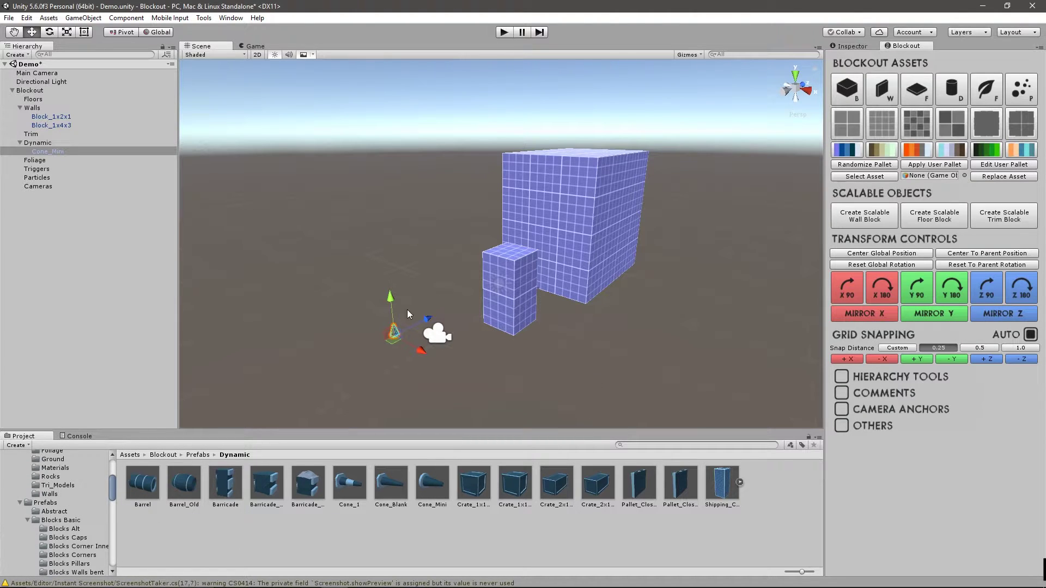
left_click(396, 326)
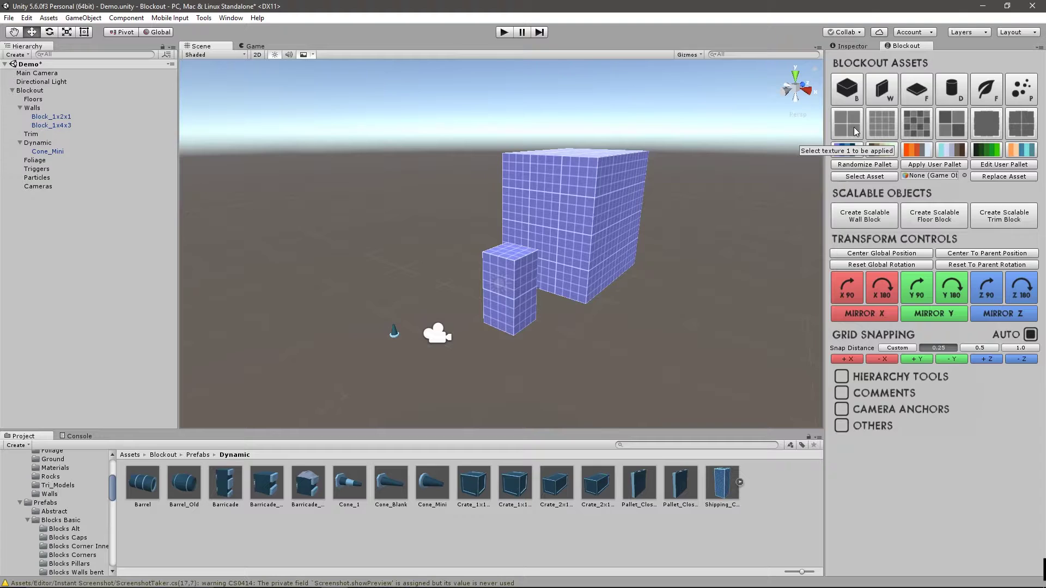
Try several Blockout grid textures on the placed blocks, ending with texture 1
left_click(1012, 117)
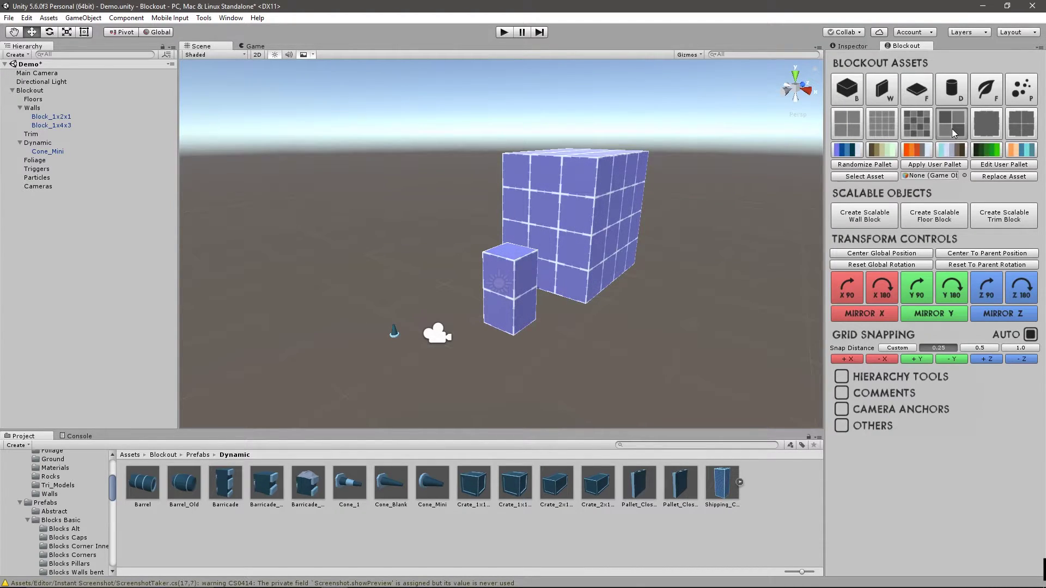
left_click(920, 132)
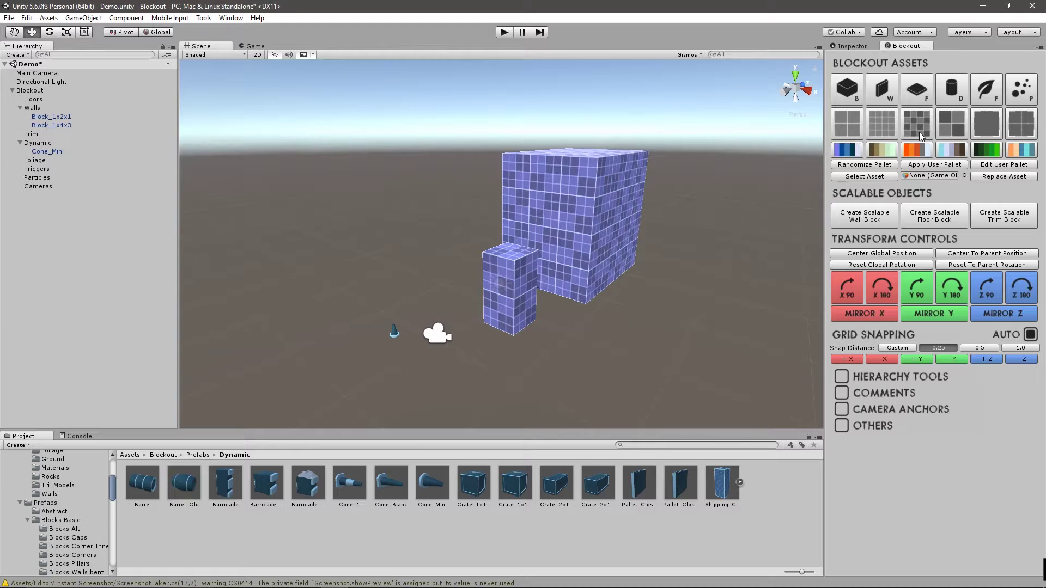
left_click(874, 131)
left_click(846, 125)
left_click(873, 131)
left_click(854, 137)
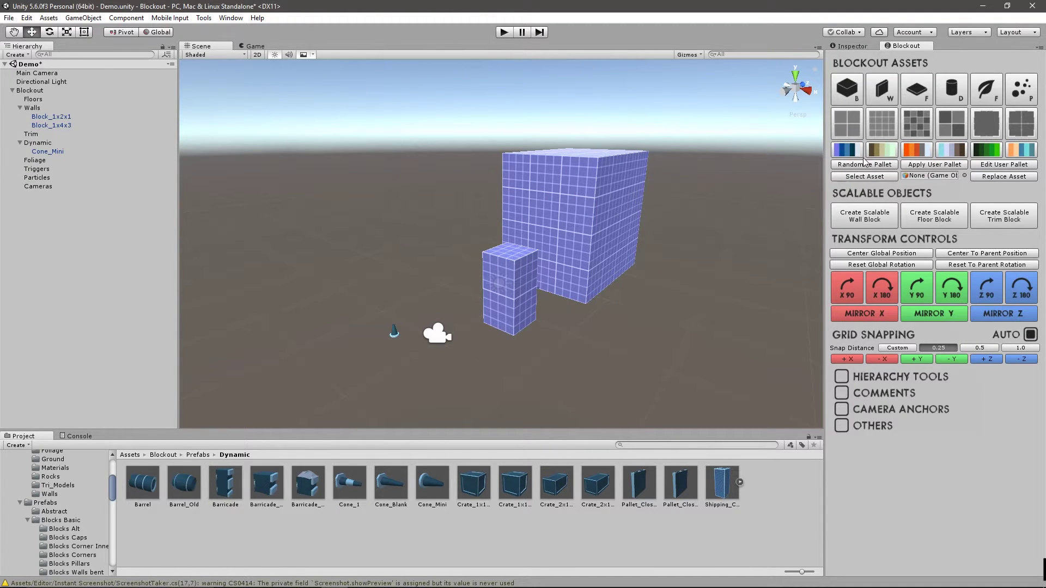
Apply colour themes 2 to 6 to the Blockout hierarchy one after another, ending with the orange and teal theme
left_click(881, 150)
left_click(915, 150)
left_click(955, 152)
left_click(986, 150)
left_click(1021, 150)
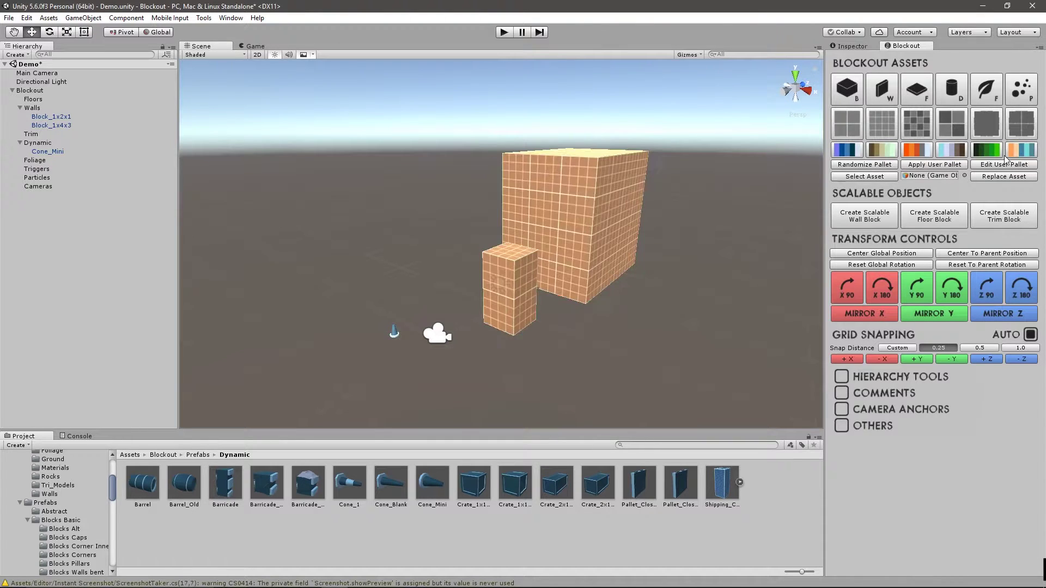
Move the Cone_Mini along its X axis past the small block to the near corner of the large block
left_click_drag(699, 131, 326, 384)
left_click(367, 303)
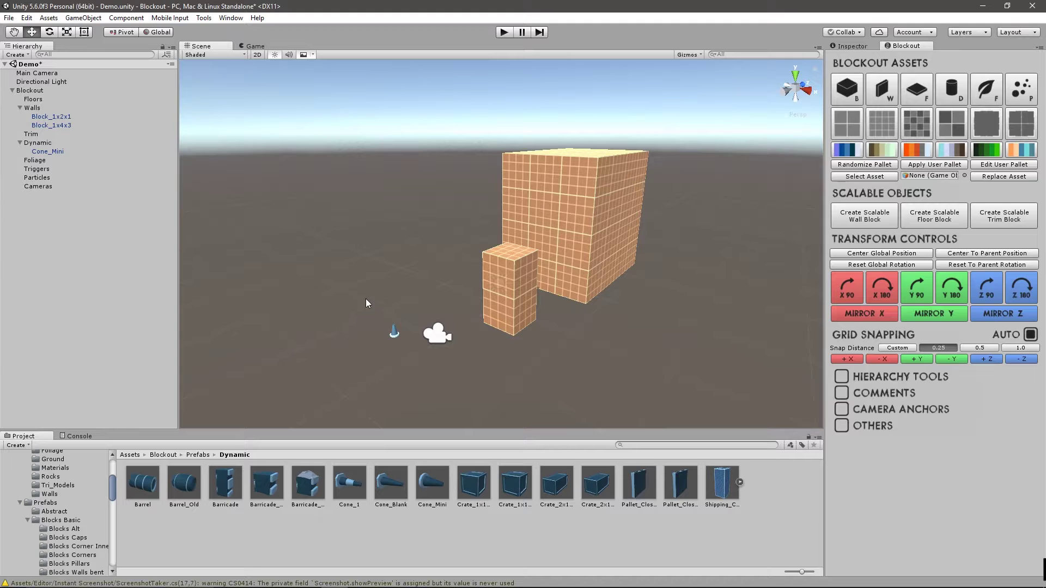
left_click(394, 330)
left_click_drag(416, 339, 698, 323)
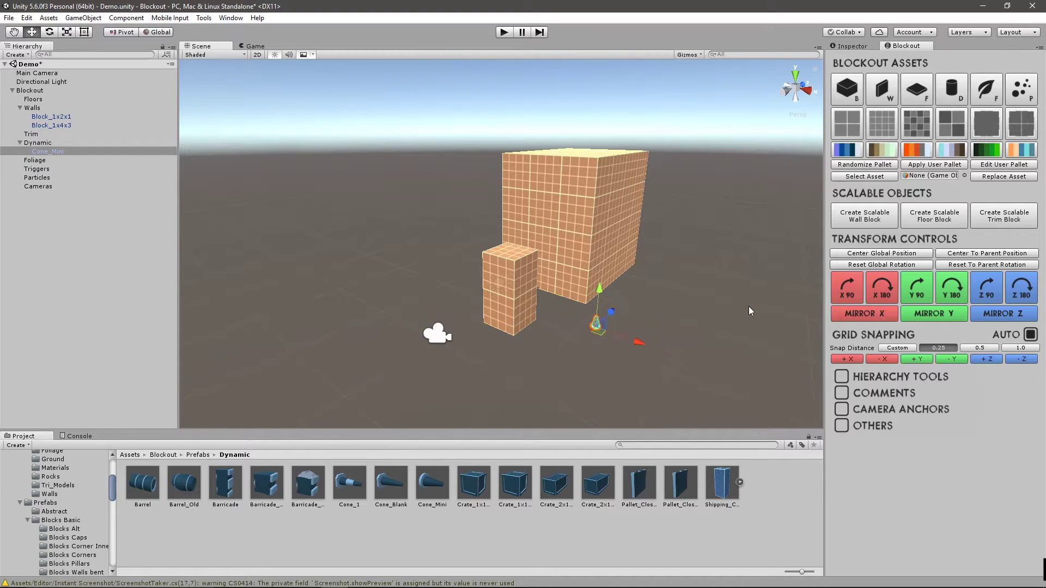
left_click(694, 124)
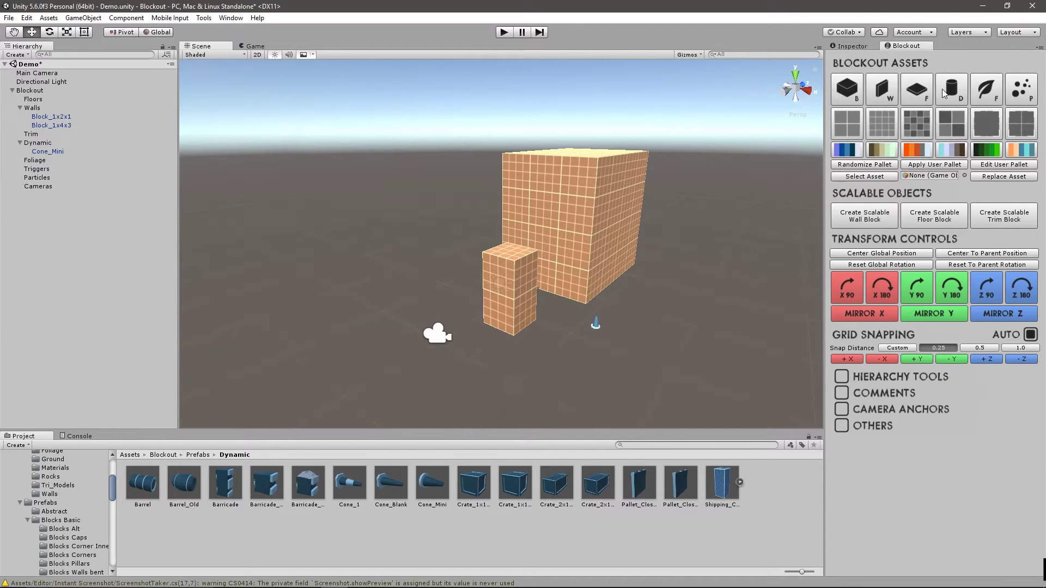
Place the Floor_1x-025x3 prefab beside the camera and the Tree_6 foliage prefab next to the large block
left_click(917, 90)
left_click_drag(229, 482, 397, 323)
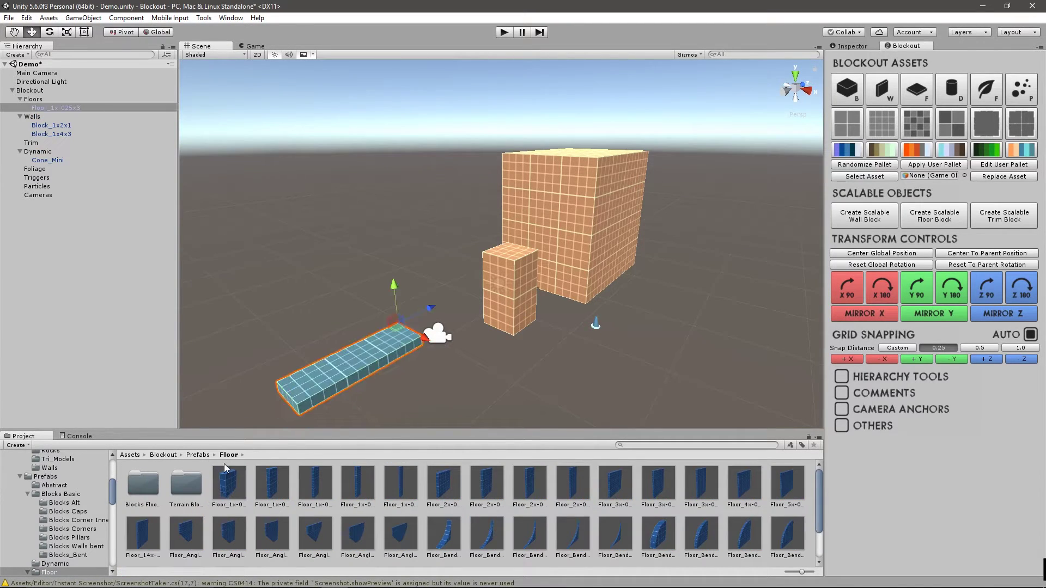
left_click(210, 457)
double_click(216, 488)
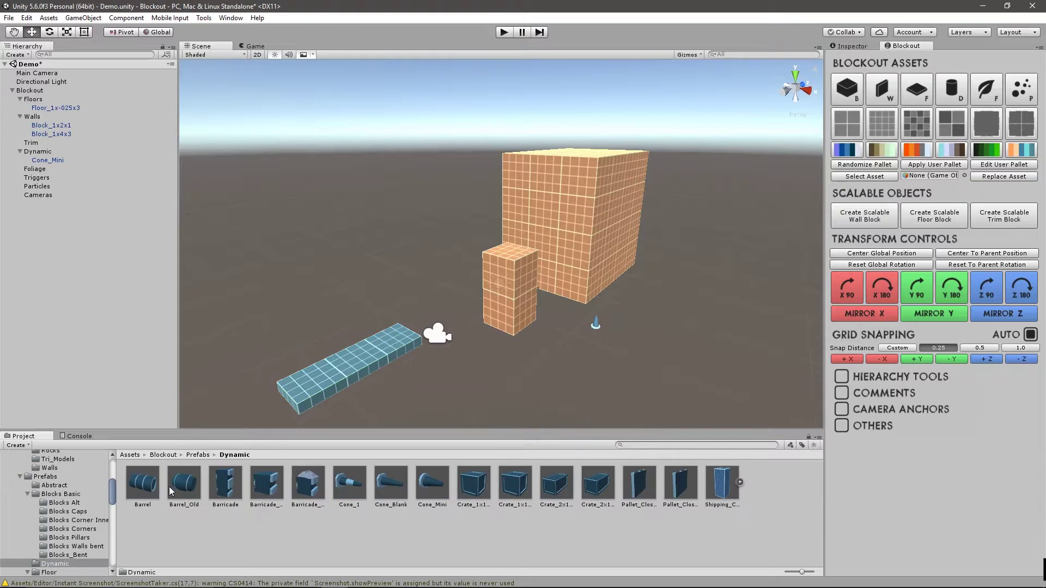
left_click(200, 455)
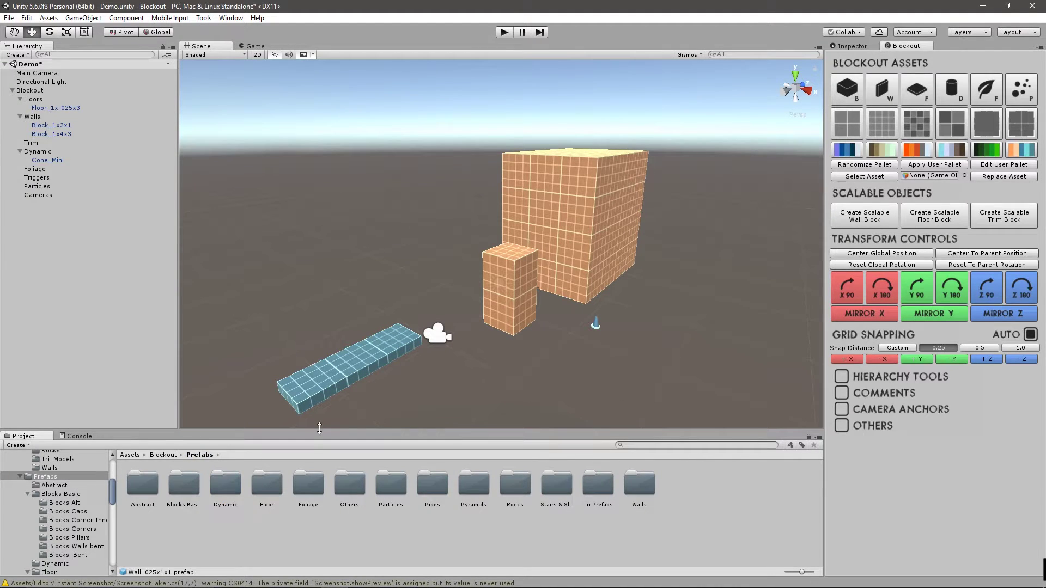
left_click(986, 90)
left_click_drag(473, 482, 695, 315)
Try colour themes 4, 5 and 6 on the extended scene and settle on theme 2
left_click(954, 151)
left_click(988, 153)
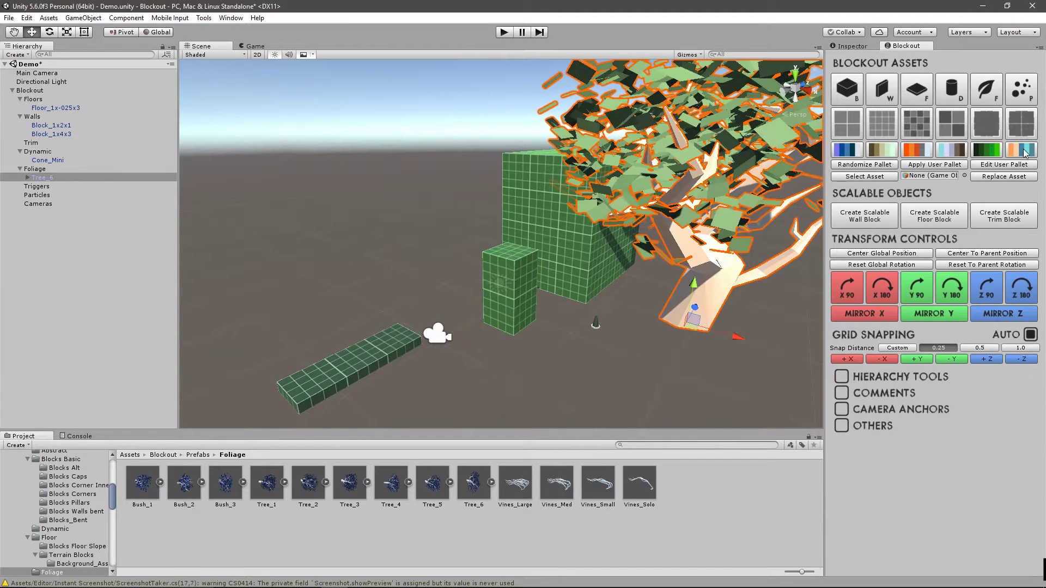
left_click(1021, 151)
left_click(893, 148)
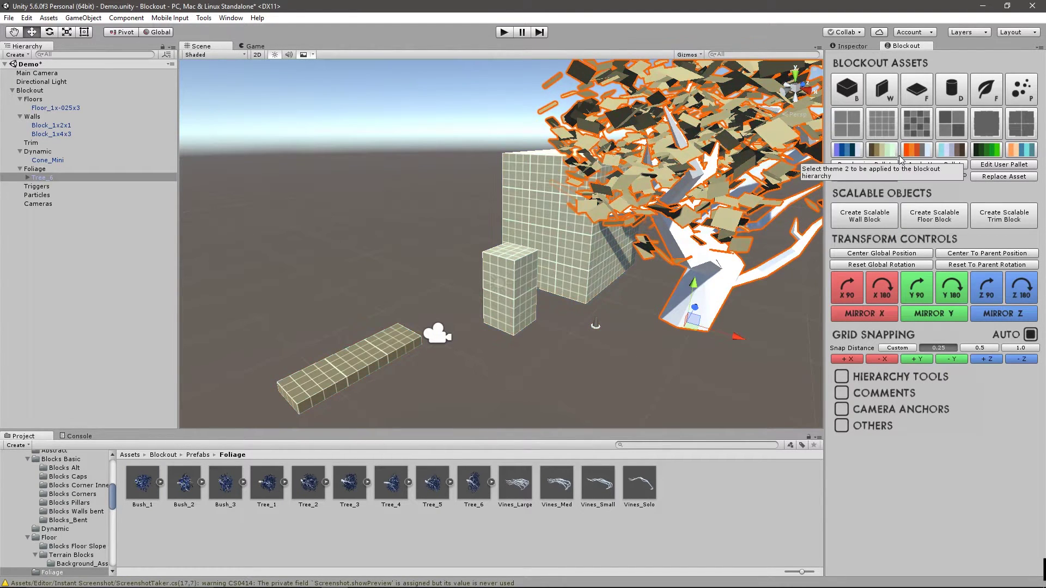
Apply random colour palettes to the Blockout hierarchy several times, and switch to theme 6 and back to the user palette
left_click(889, 165)
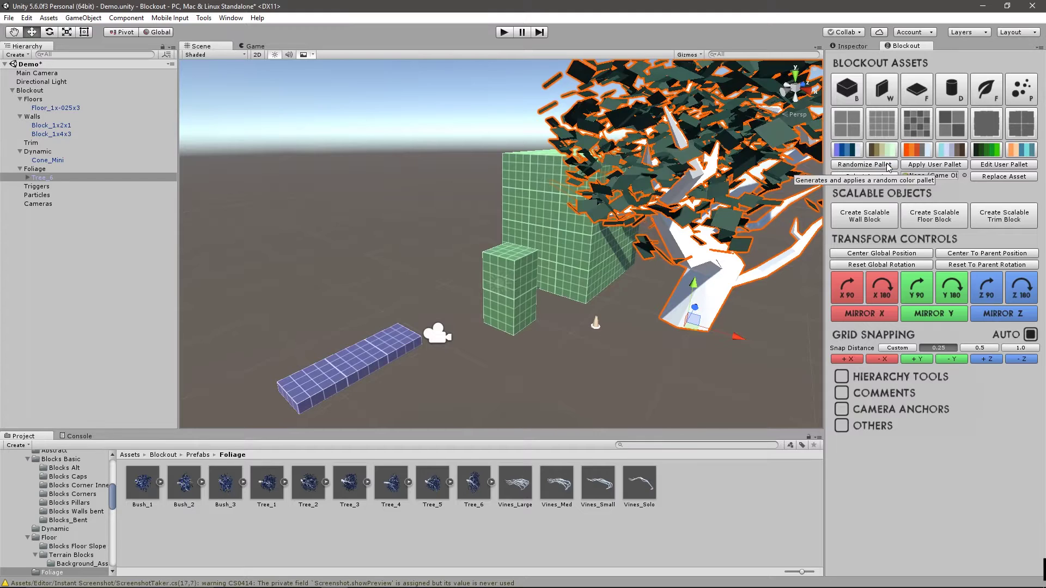
left_click(889, 165)
left_click(888, 166)
left_click(888, 165)
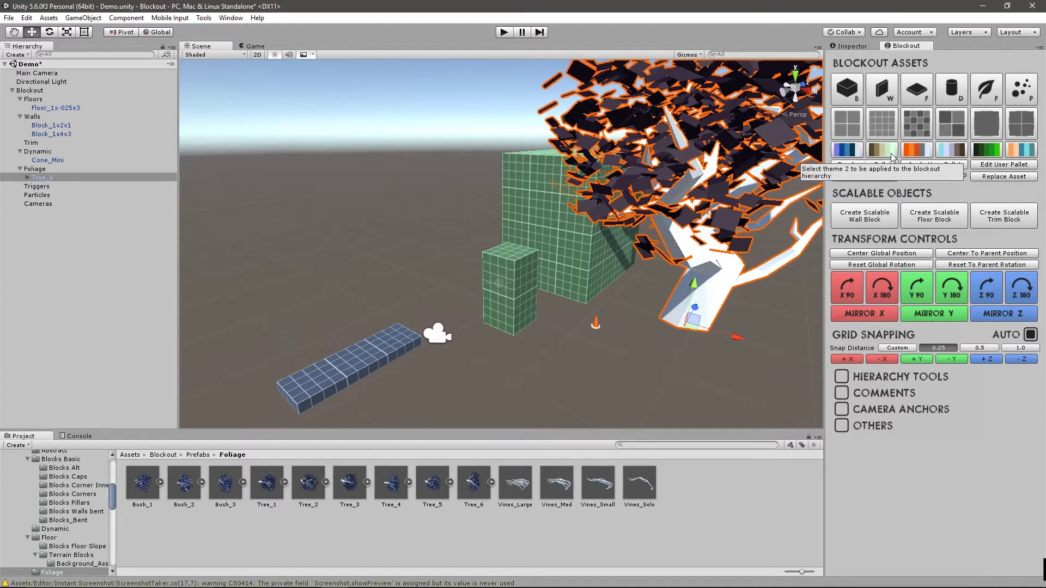
left_click(1019, 155)
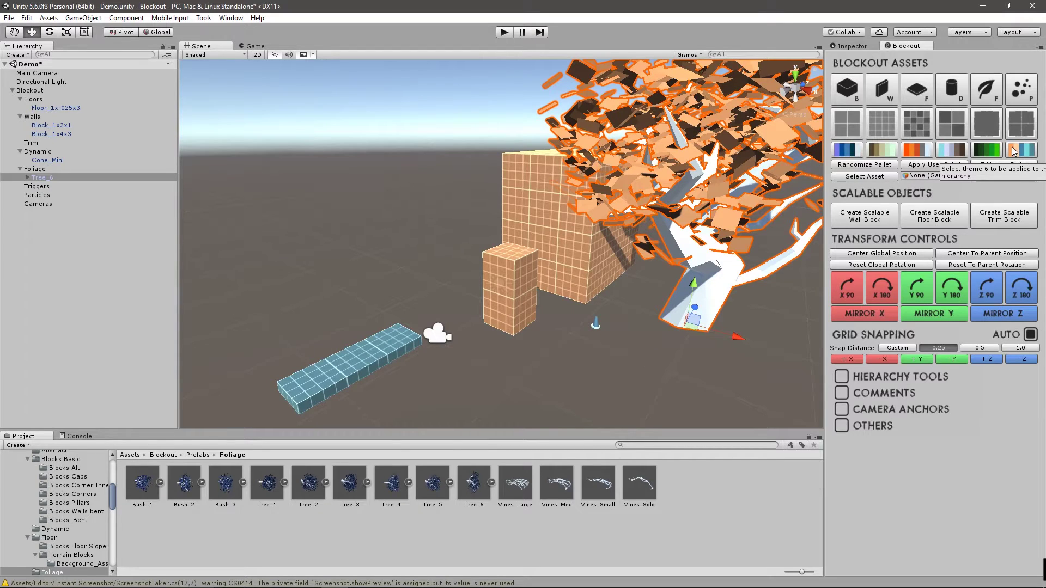
left_click(936, 165)
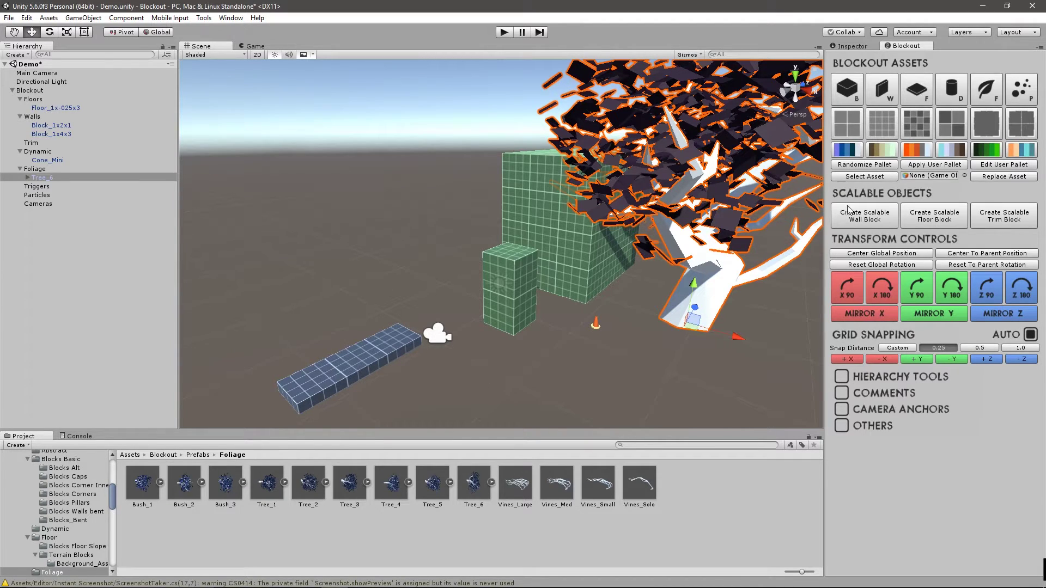
Open the user palette for editing, lock the Floor colour and randomize the unlocked colours repeatedly
left_click(1009, 165)
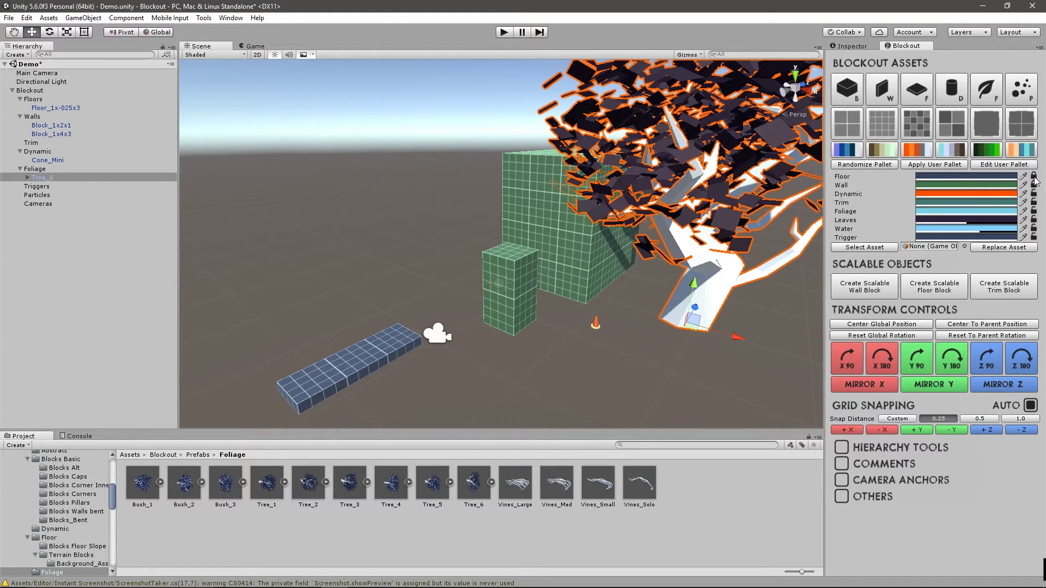
left_click(850, 213)
left_click(869, 165)
left_click(869, 165)
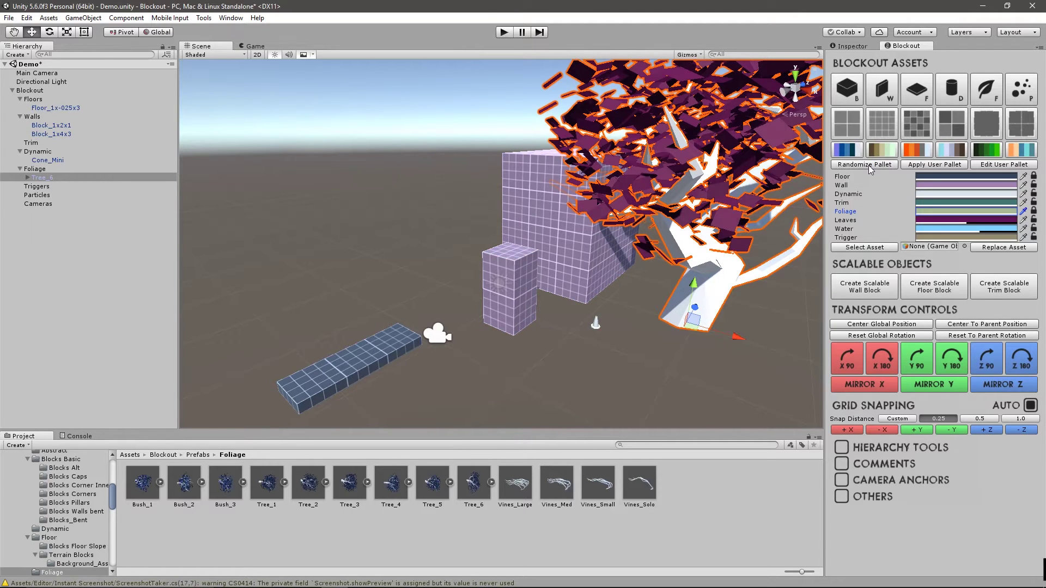
left_click(869, 165)
left_click(869, 167)
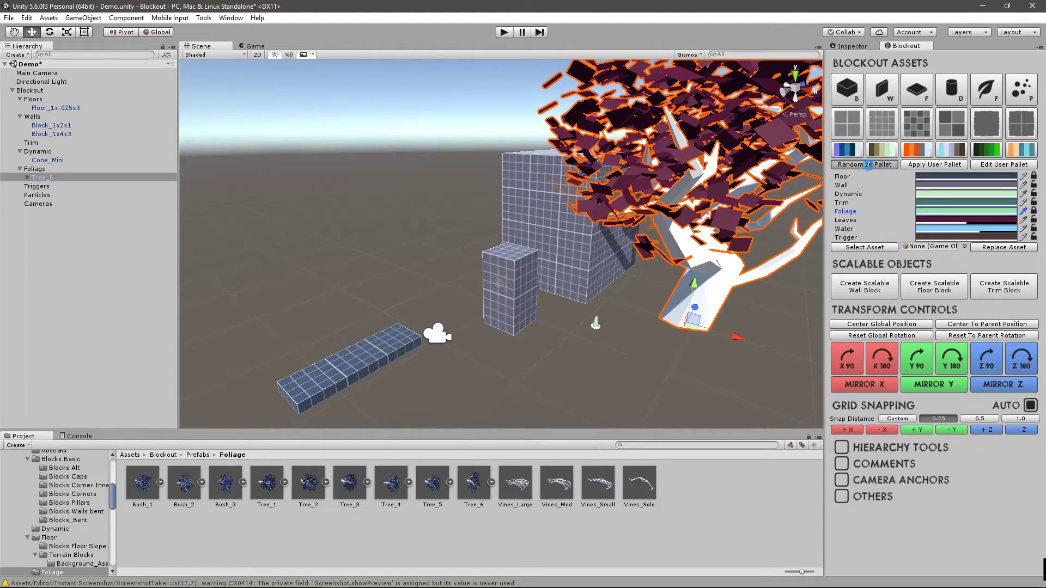
left_click(869, 167)
left_click(869, 166)
left_click(869, 166)
left_click(869, 165)
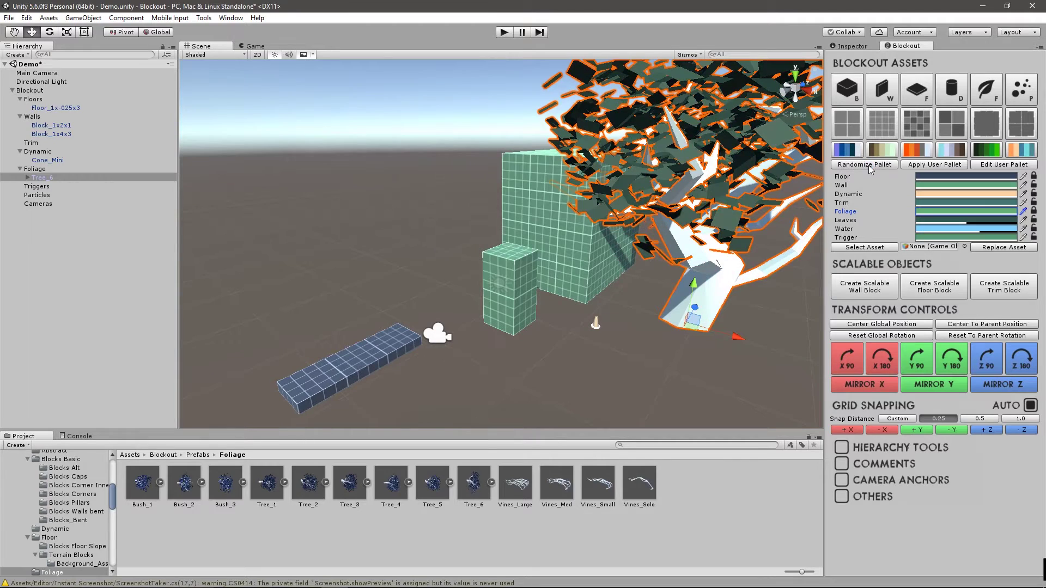
left_click(869, 165)
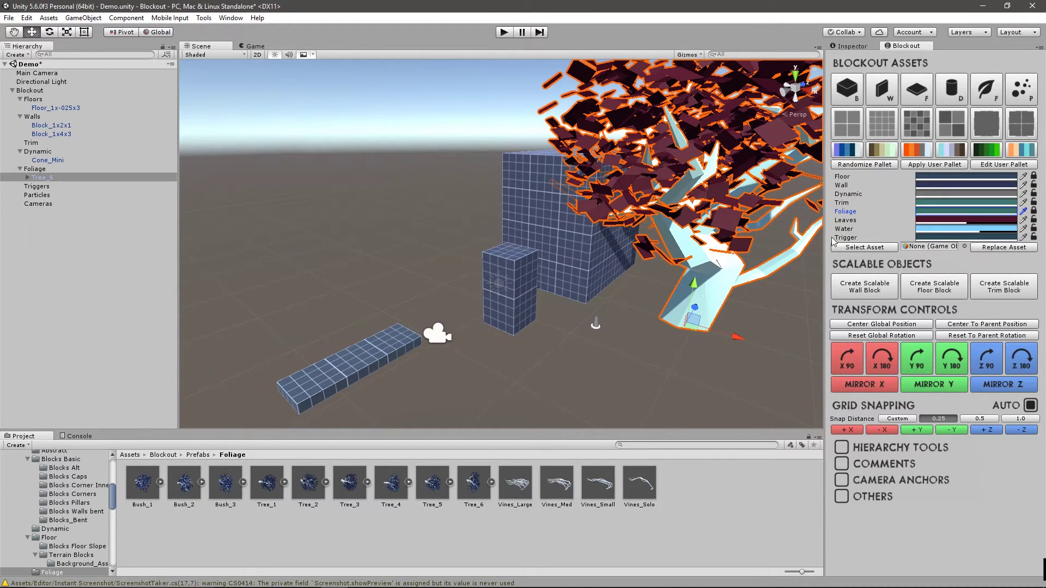
Set the user palette's Dynamic colour to light purple (hex D87EFF) and close the palette editor
left_click(936, 194)
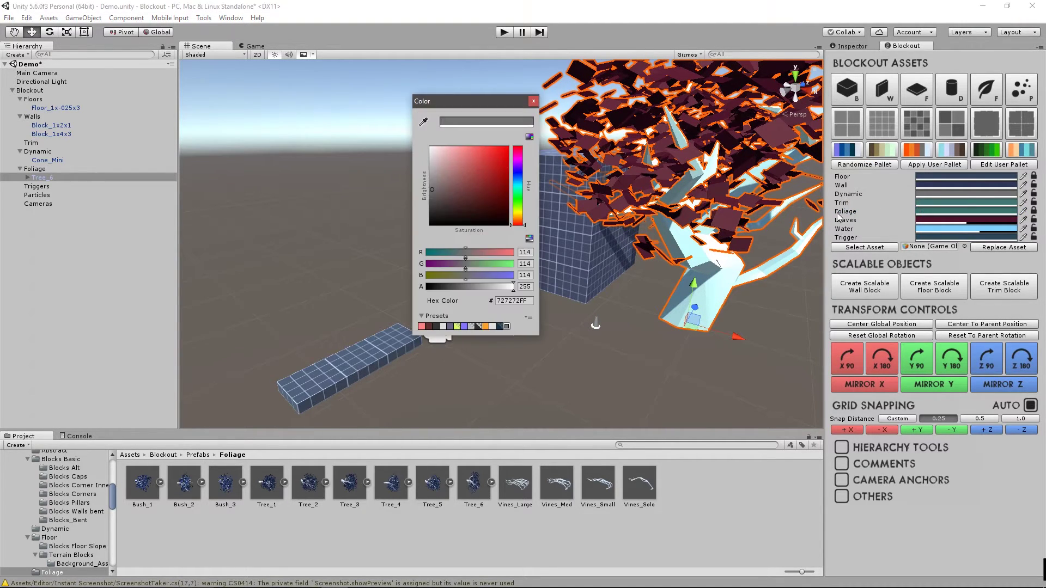
left_click_drag(463, 100, 311, 96)
left_click_drag(373, 172, 320, 143)
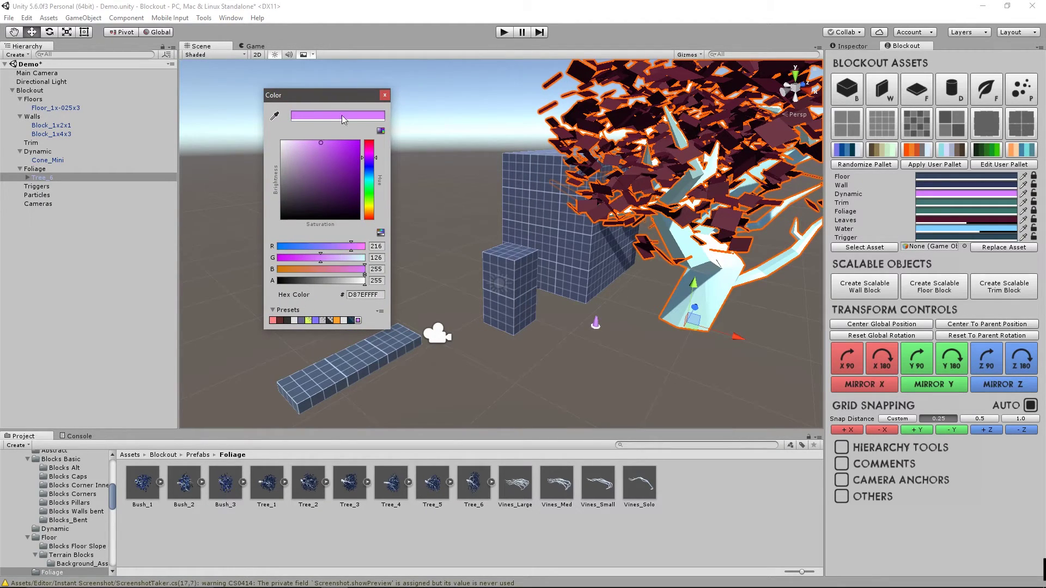
left_click(385, 95)
left_click(975, 165)
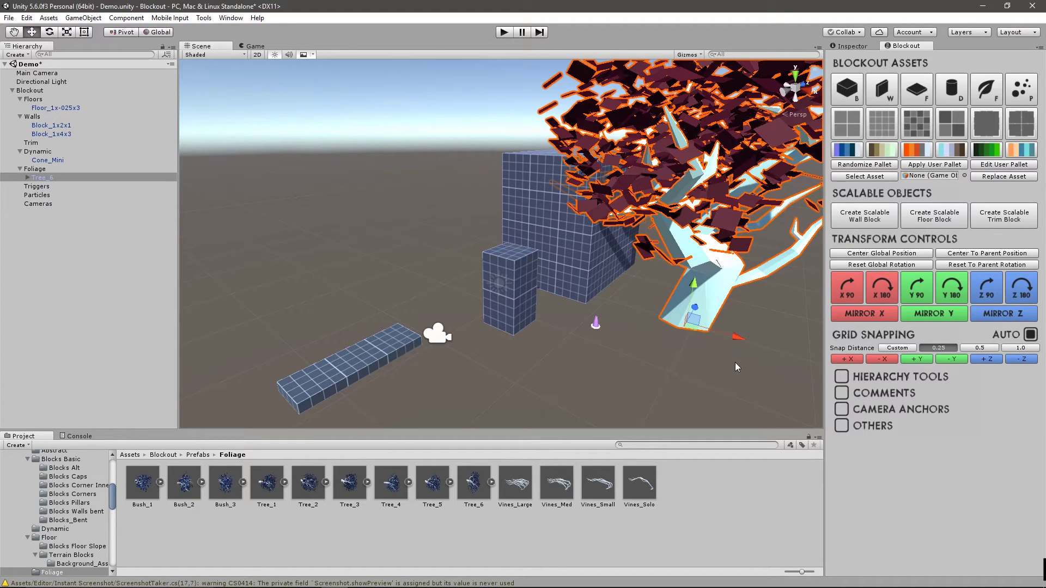
Select the small cone in the scene, view its component settings, and locate its source prefab in the project assets
left_click(603, 372)
left_click(596, 325)
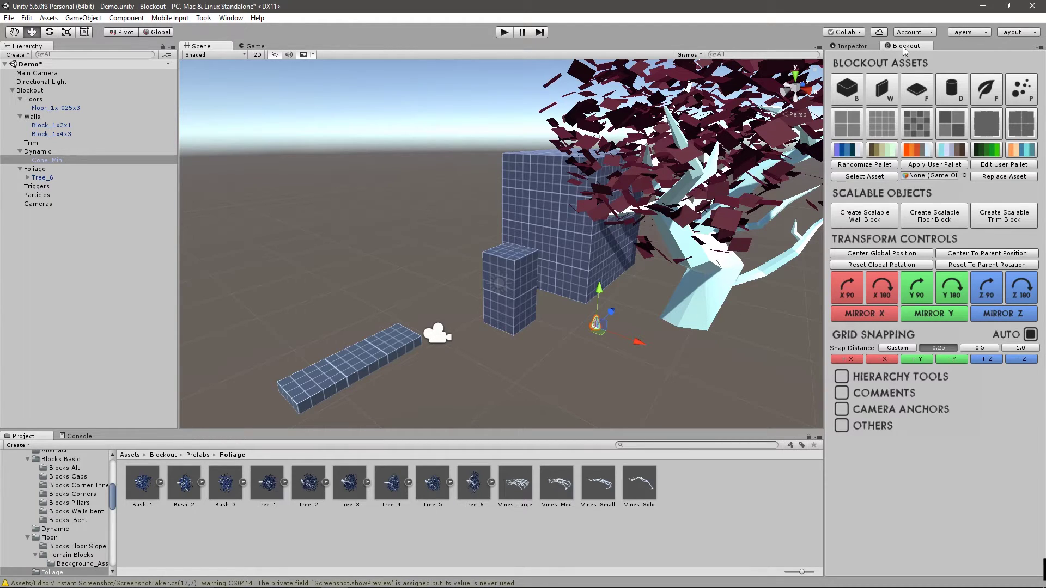
left_click(854, 47)
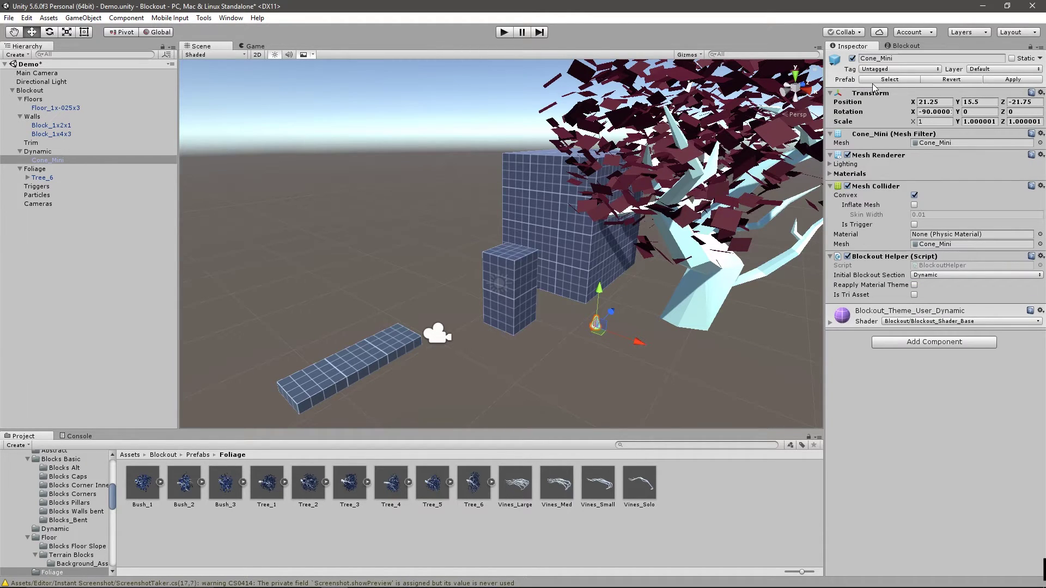
left_click(903, 46)
left_click(894, 178)
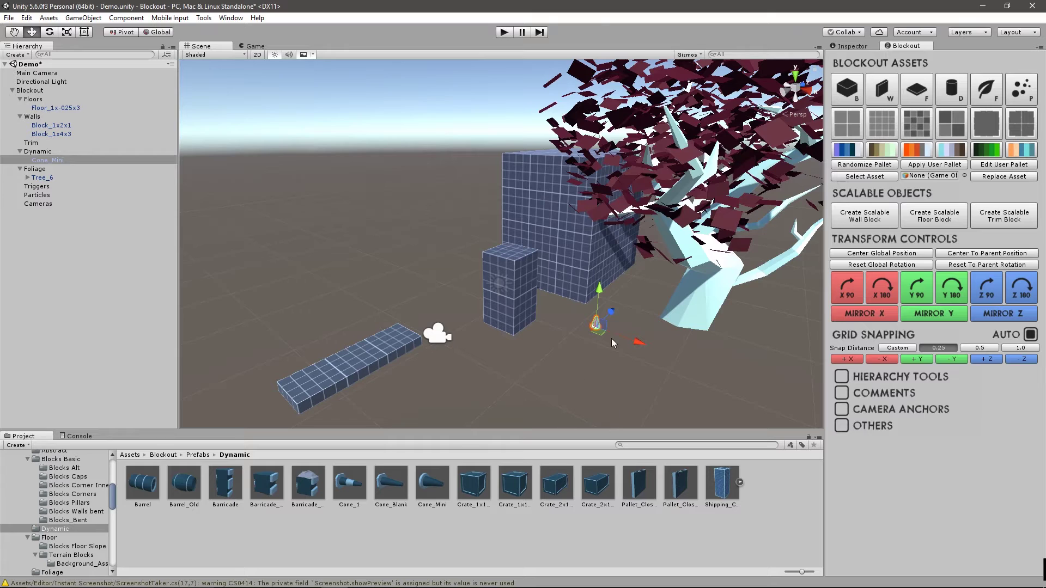
Duplicate the small cone twice and spread the three cones over the ground in front of the blocks
left_click_drag(597, 335, 565, 425)
key("ctrl+d")
key("ctrl+d")
middle_click_drag(679, 407, 642, 352)
Assign Crate_1x1x1 as the replacement asset, try it on the three selected cones, and undo the replacement
left_click_drag(686, 406, 486, 296)
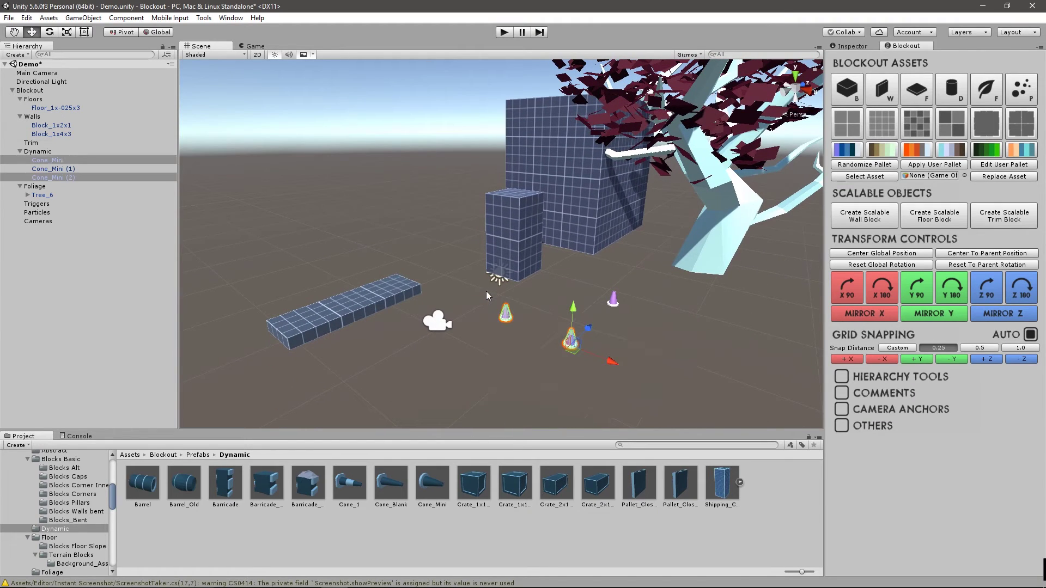
left_click_drag(670, 410, 488, 277)
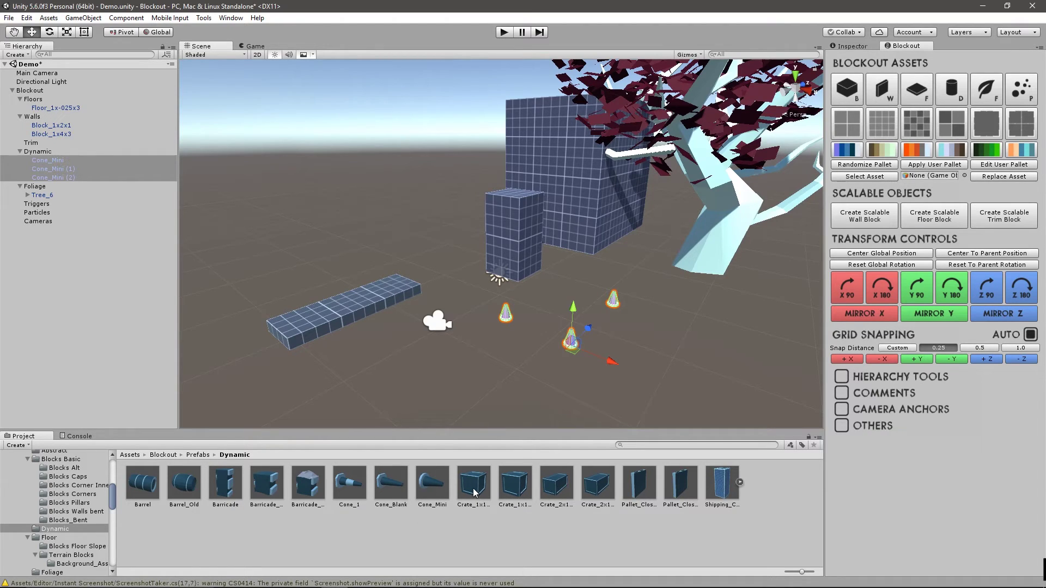
left_click_drag(475, 492, 941, 183)
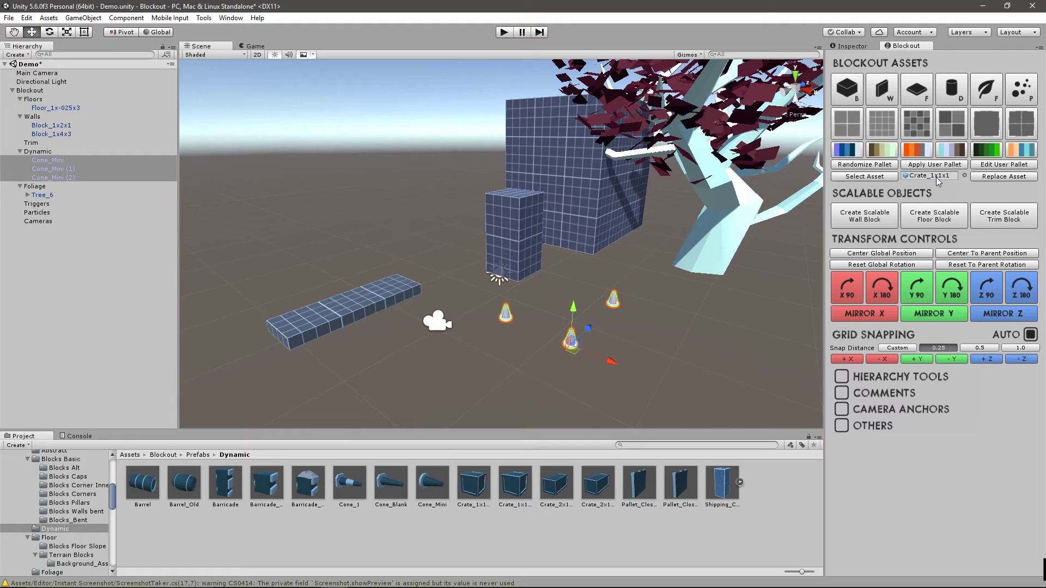
left_click(994, 178)
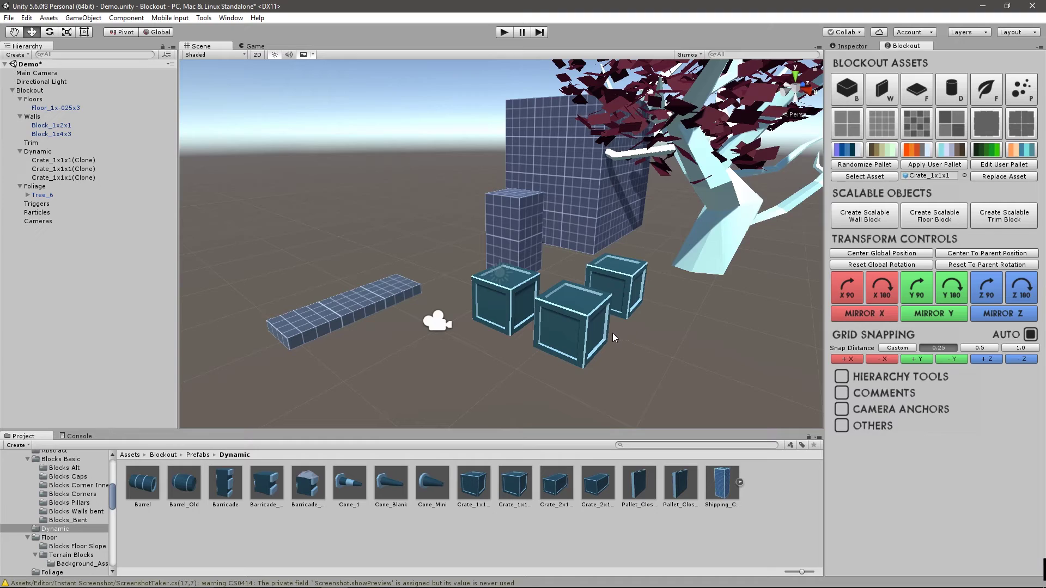
key("ctrl+z")
Rotate the three cones to different orientations and replace them all with the Crate_1x1x1 asset
left_click(629, 339)
left_click(567, 341)
key("e")
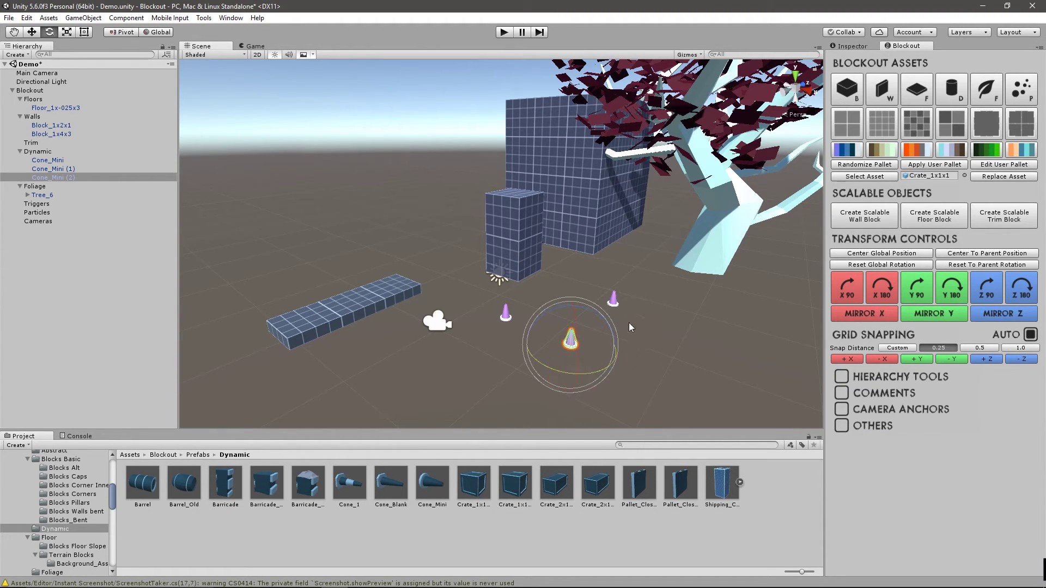
left_click(614, 300)
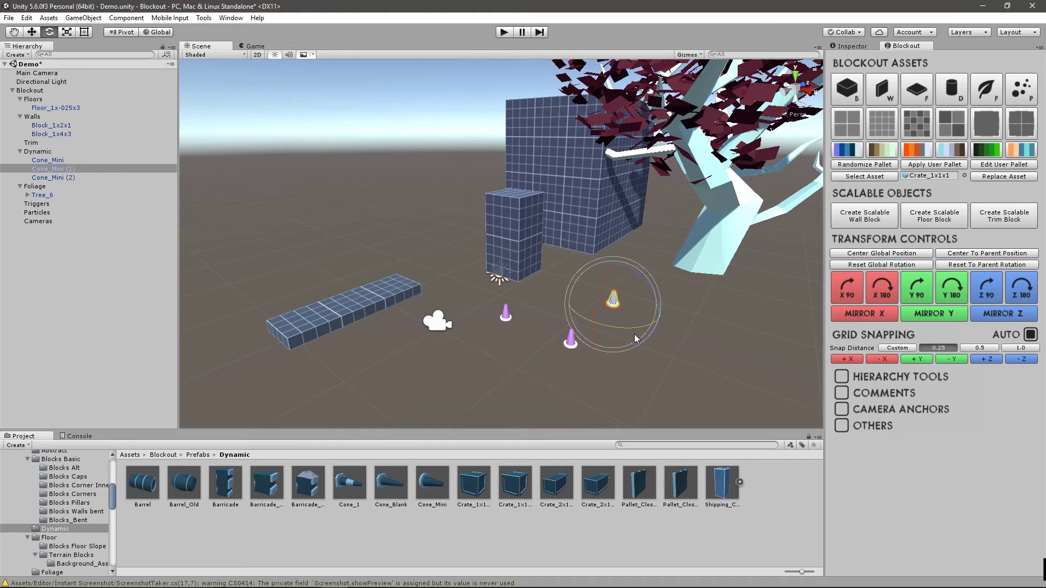
left_click(506, 317)
left_click_drag(713, 400, 469, 283)
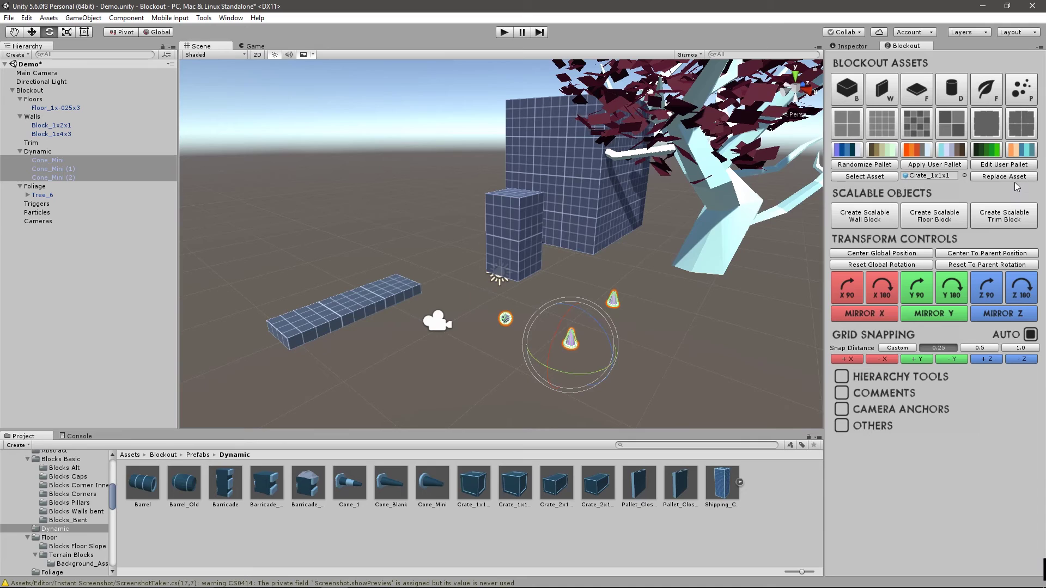
left_click(1011, 178)
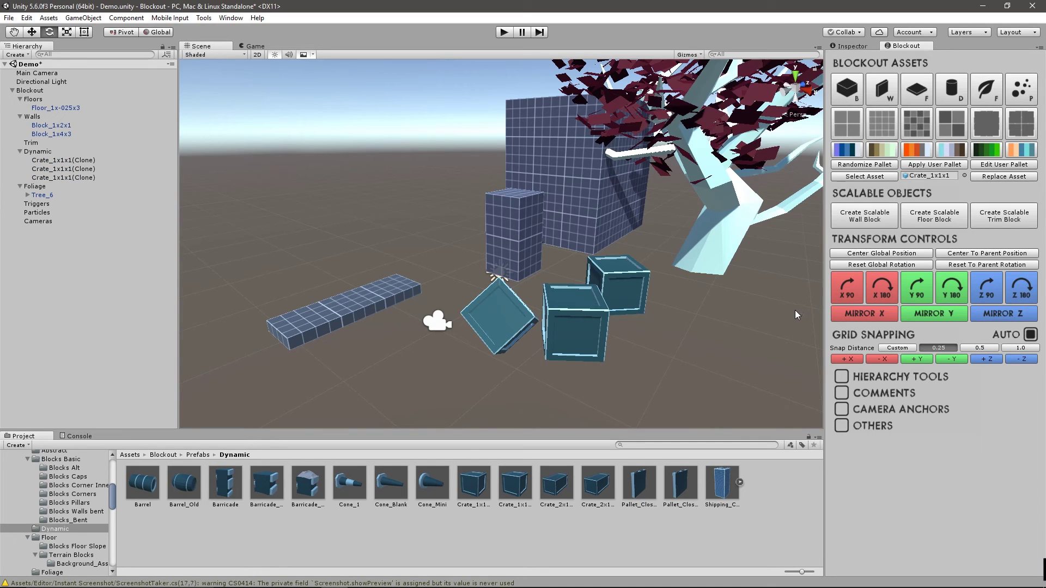